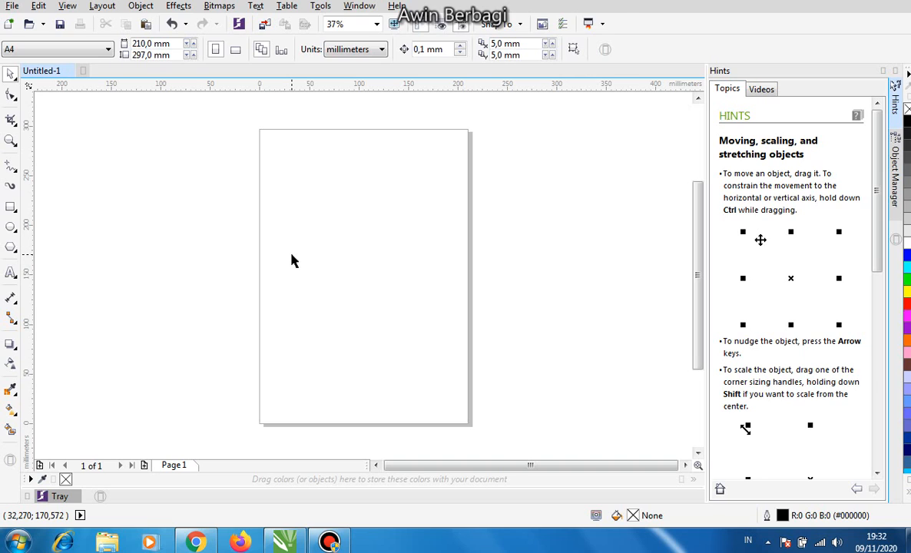
Draw a circle about 145 mm in diameter in the middle of the page and dismiss the color scheme prompt
left_click(13, 229)
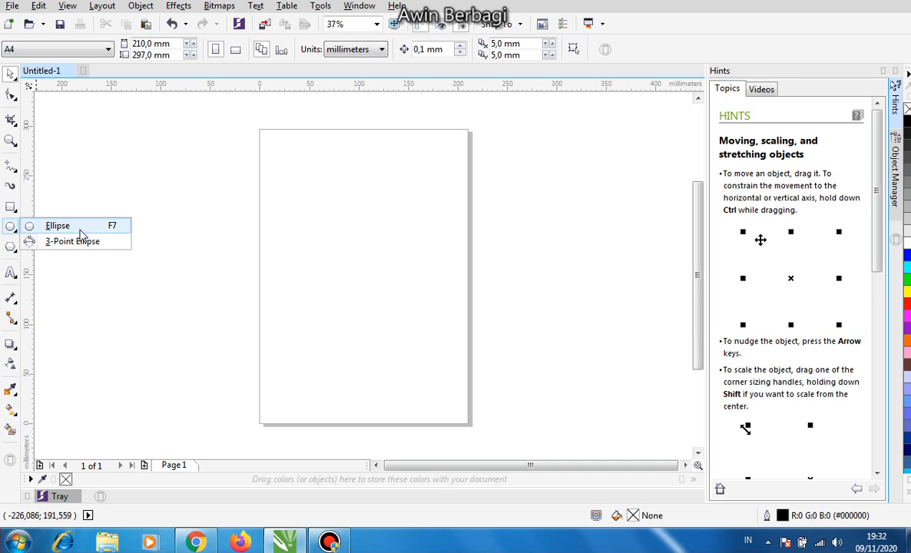
left_click(115, 226)
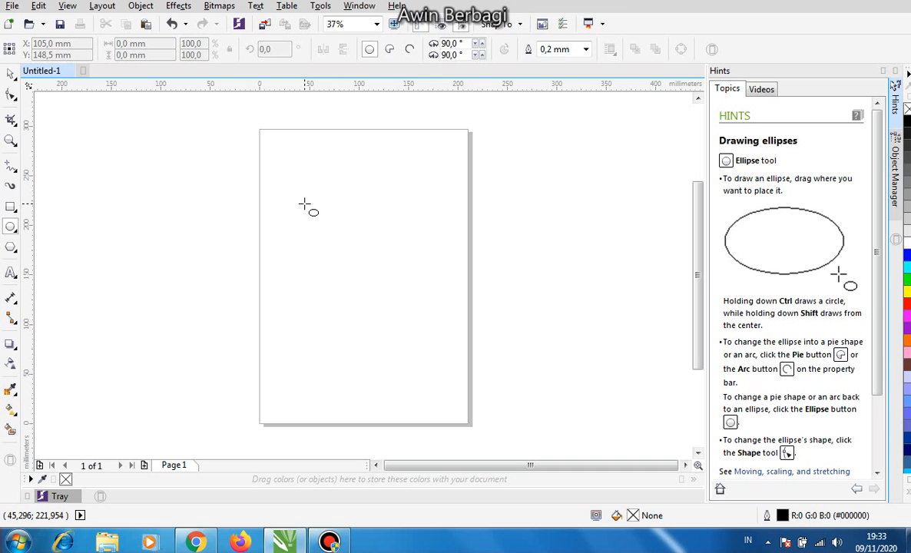
left_click_drag(302, 191, 431, 335)
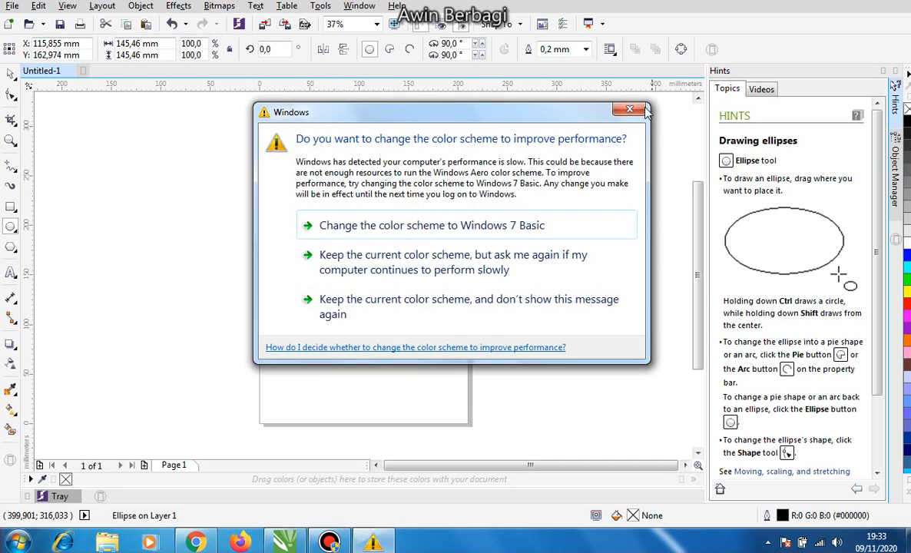
left_click(629, 110)
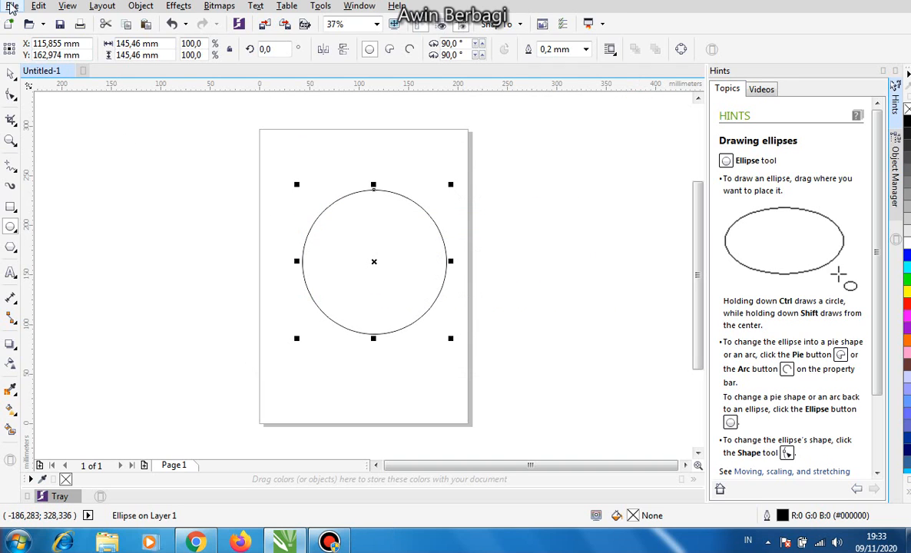
Import the portrait photo from the MATERI DESAIN GRAFIS folder and place it left of the page, about 131 mm square
left_click(12, 7)
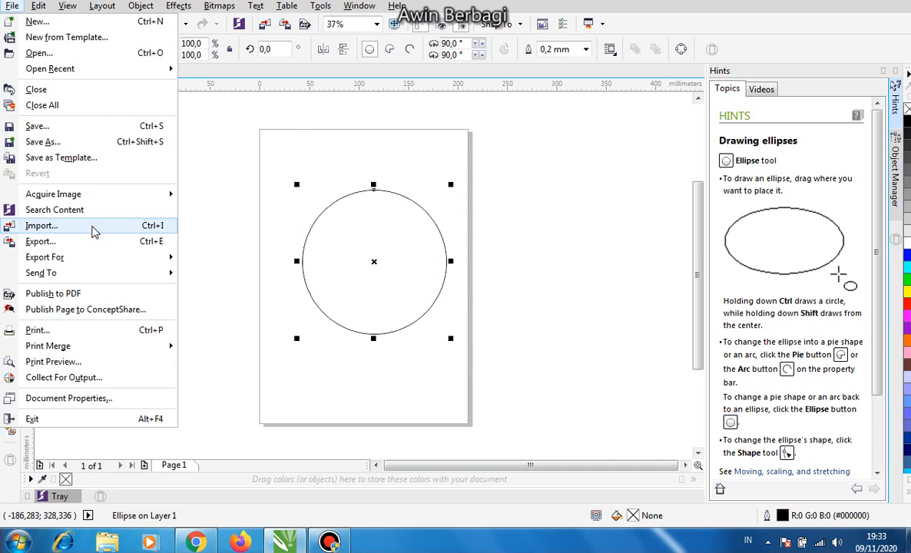
left_click(92, 228)
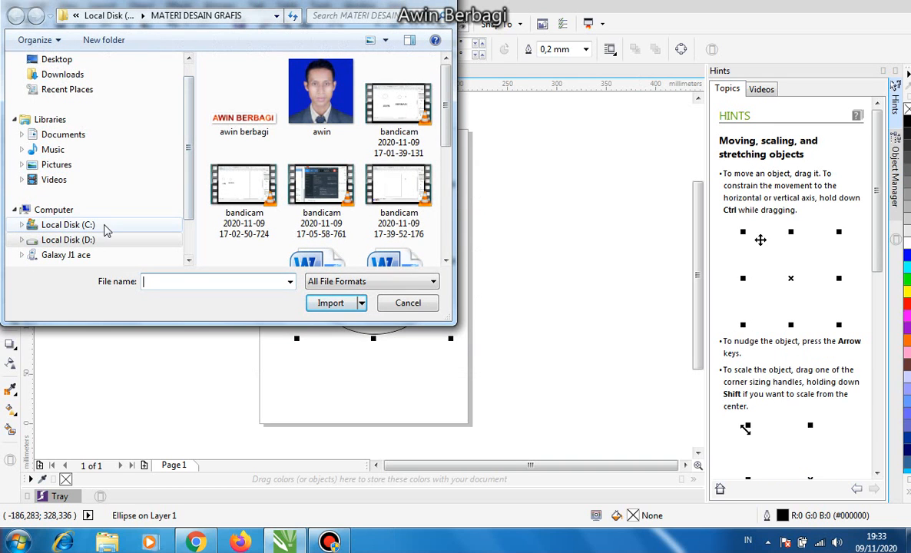
left_click(323, 98)
left_click(337, 323)
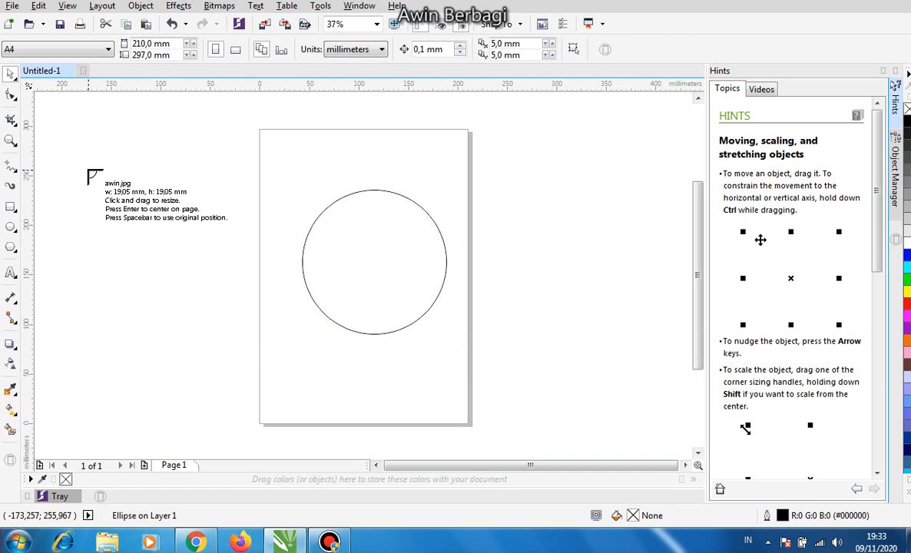
left_click(88, 170)
left_click_drag(110, 187, 223, 325)
left_click(250, 377)
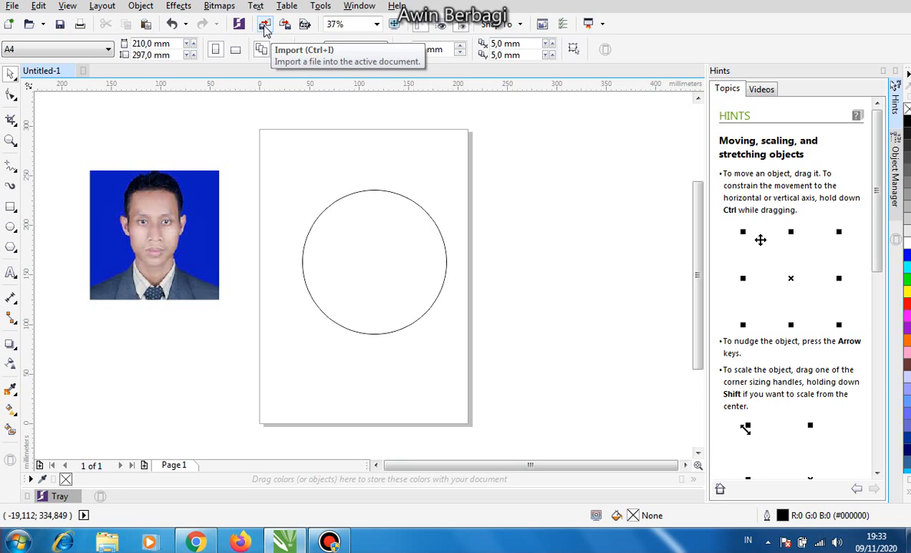
Import a second copy of the portrait photo right of the page, about 144 mm square, and delete it
left_click(264, 27)
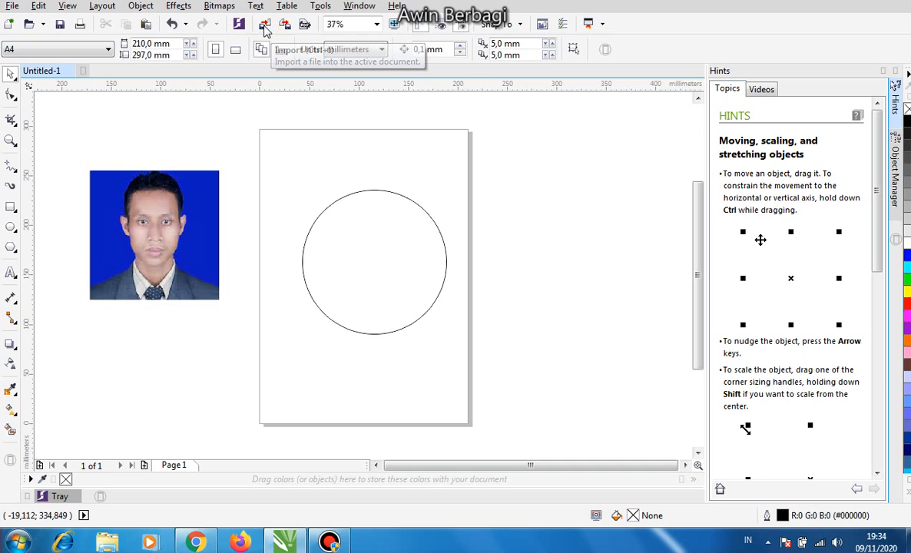
left_click(316, 91)
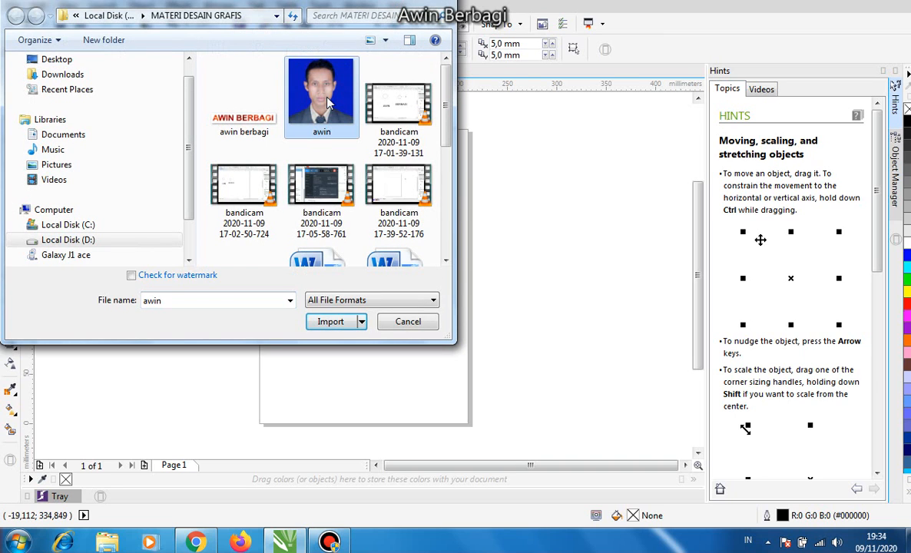
left_click(342, 323)
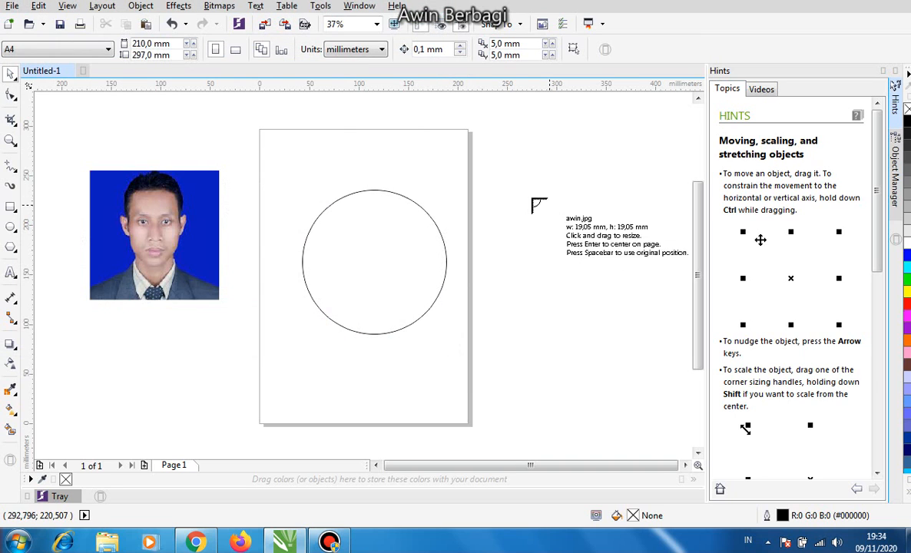
left_click(496, 154)
left_click_drag(528, 185, 647, 341)
left_click(591, 338)
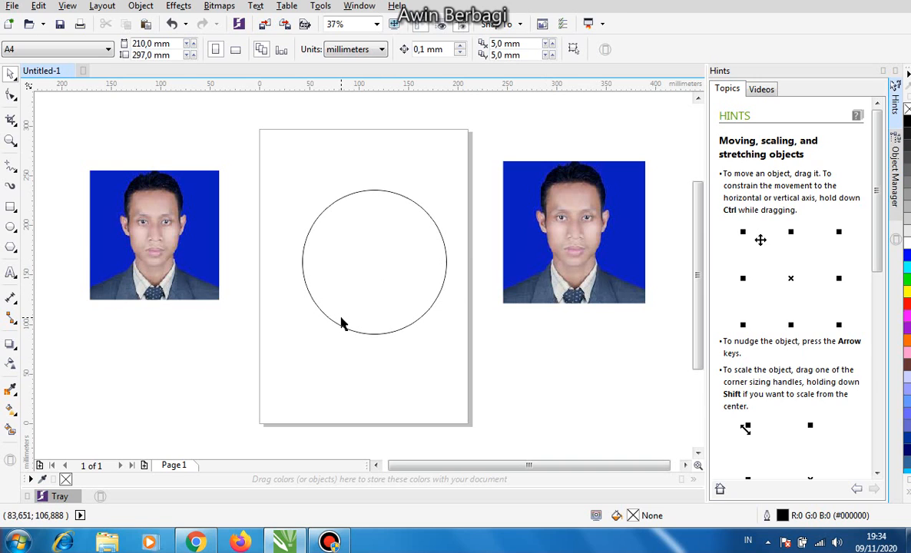
left_click(553, 264)
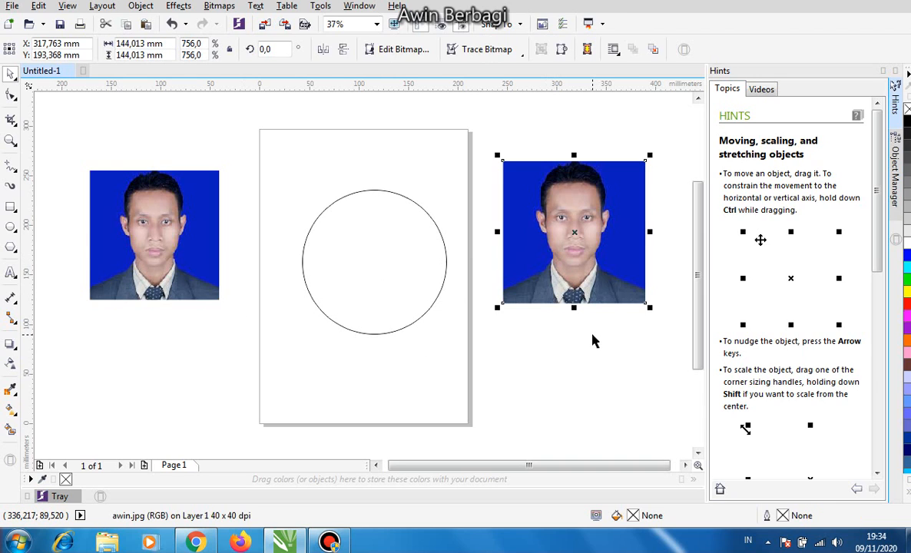
key("Delete")
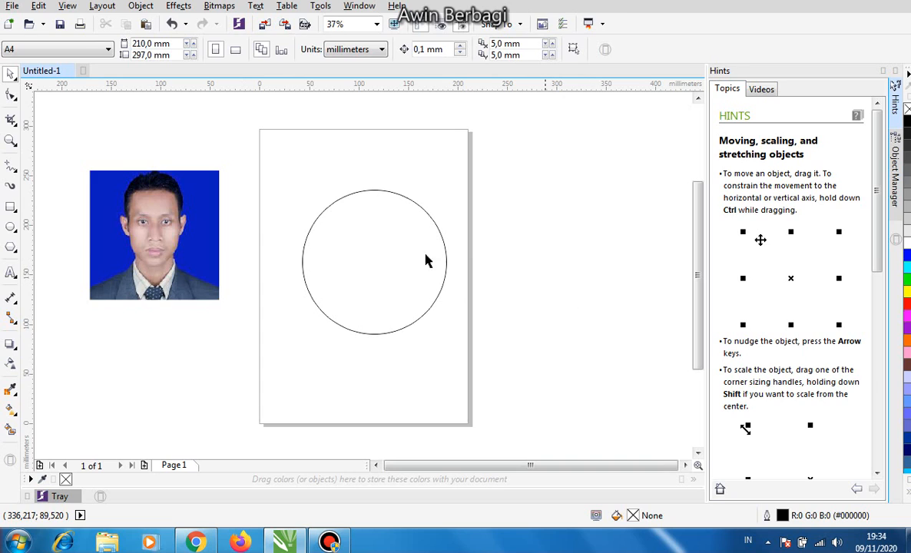
PowerClip the portrait photo inside the circle, picking the circle's outline as the container
left_click(158, 198)
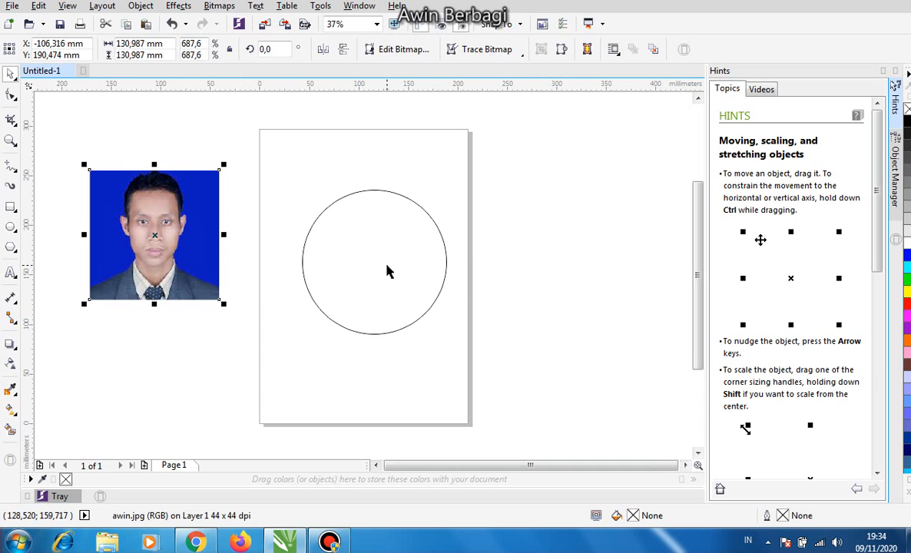
left_click(180, 352)
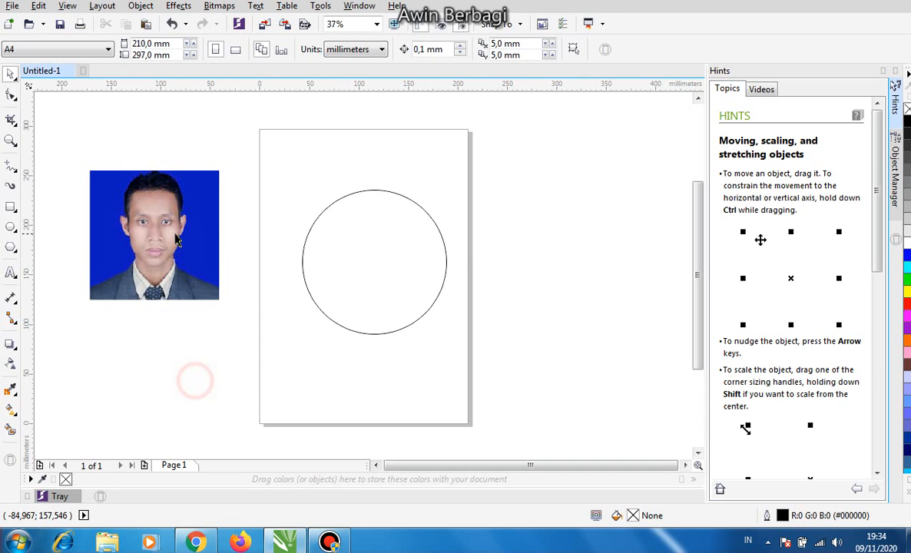
left_click(179, 239)
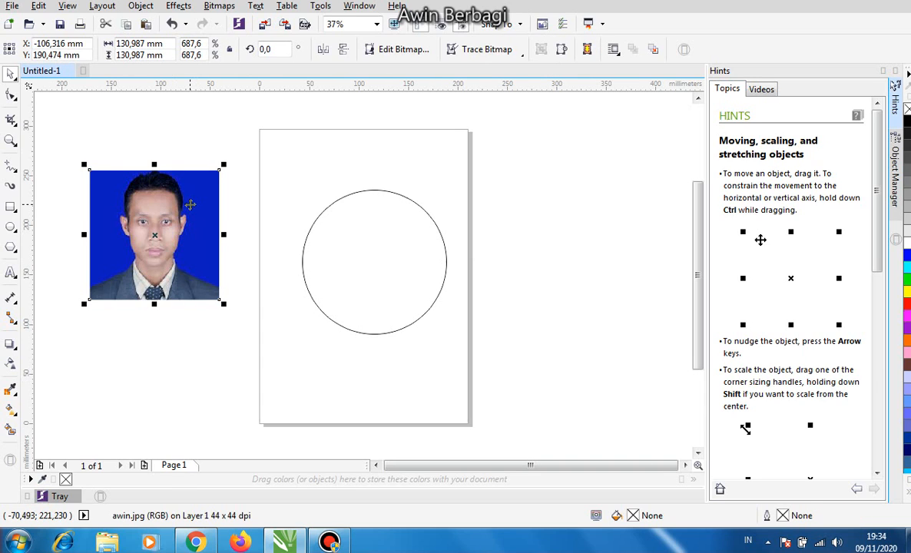
right_click(190, 192)
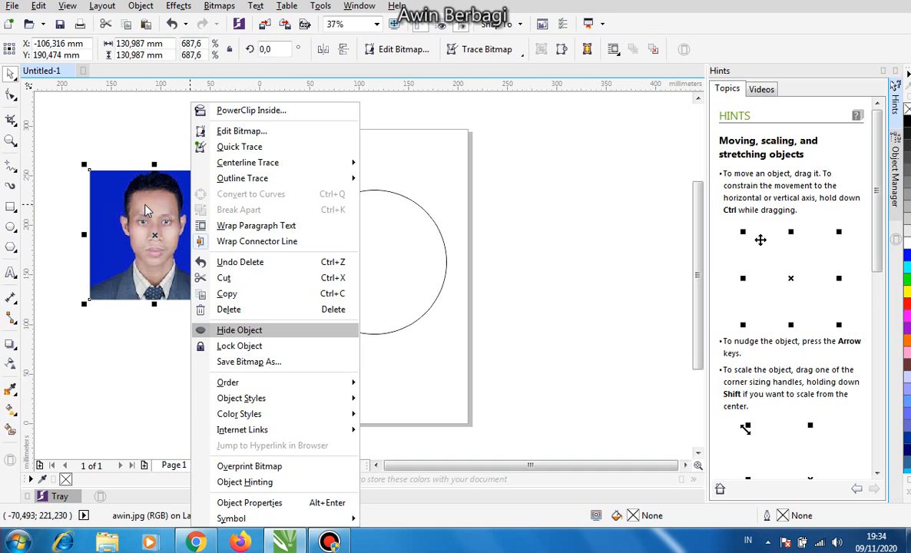
left_click(290, 112)
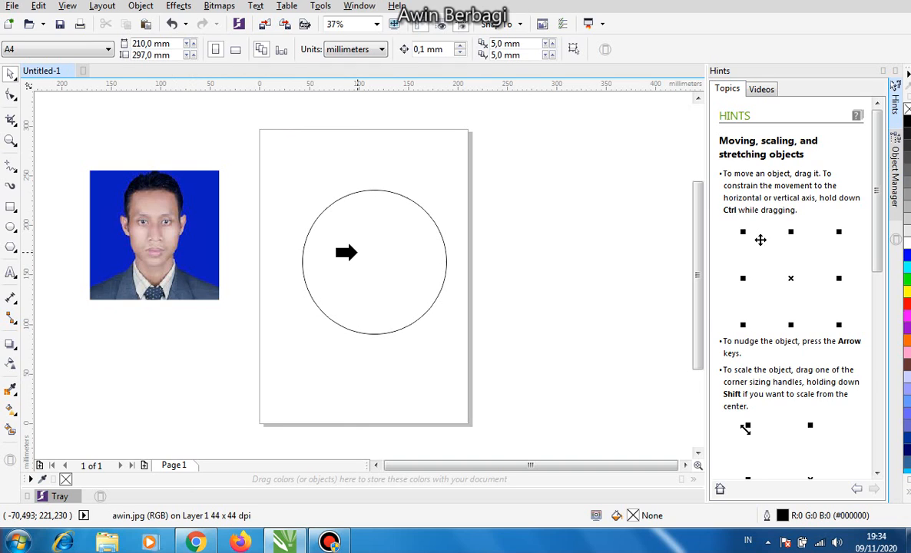
left_click(388, 216)
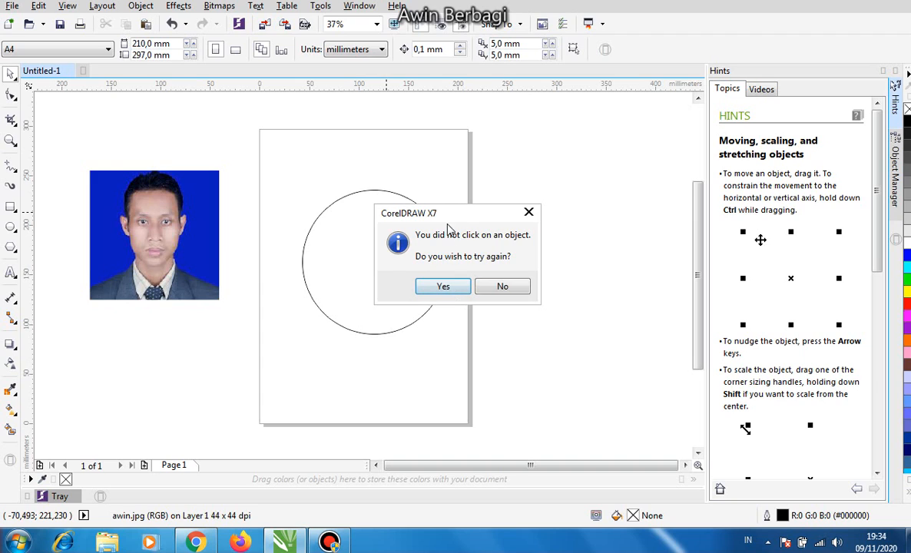
left_click_drag(449, 216, 532, 164)
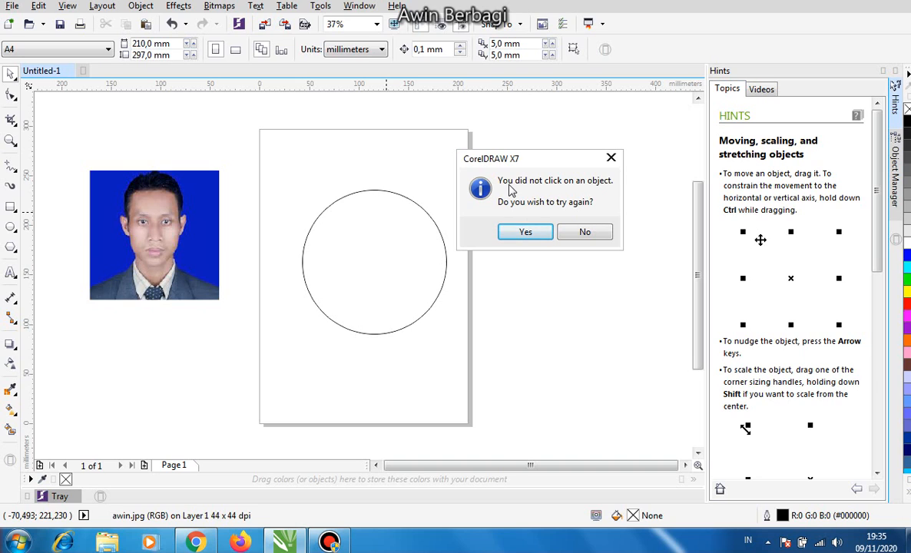
left_click(531, 232)
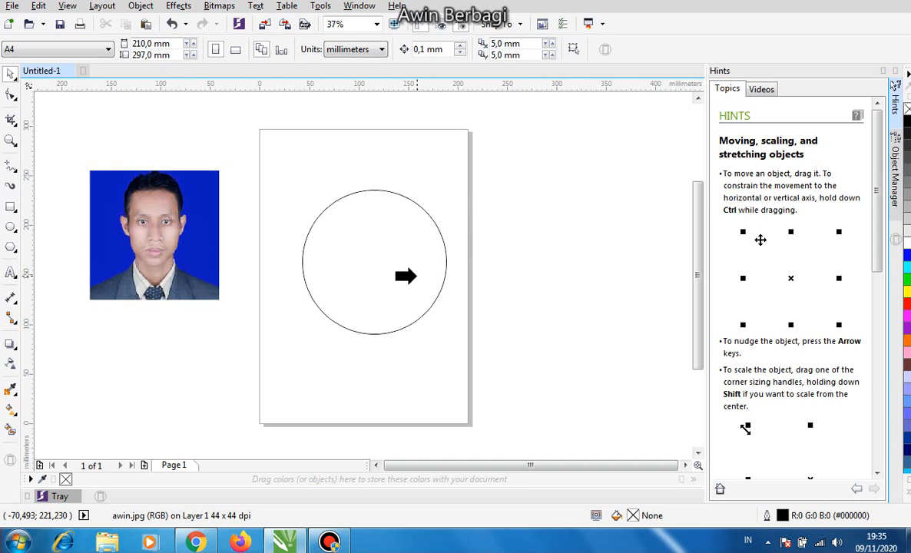
left_click(338, 298)
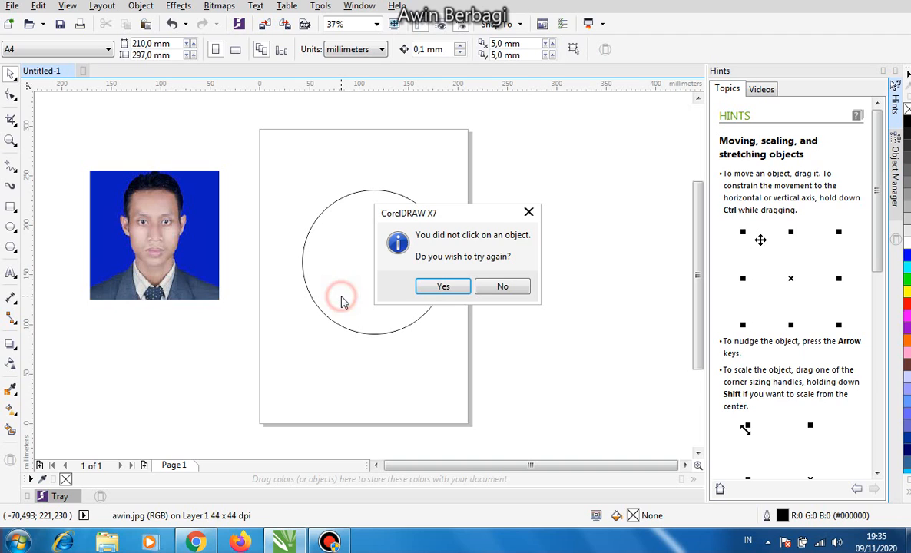
left_click(434, 287)
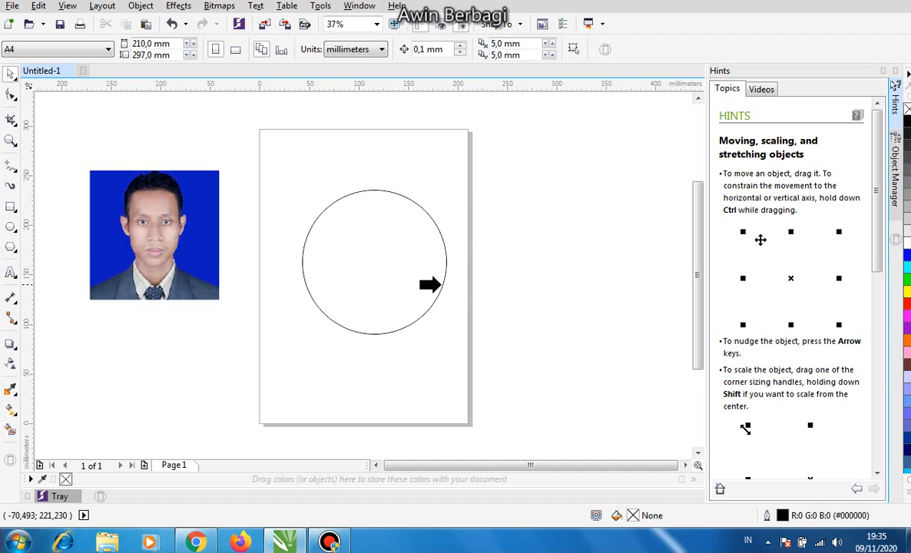
left_click(440, 284)
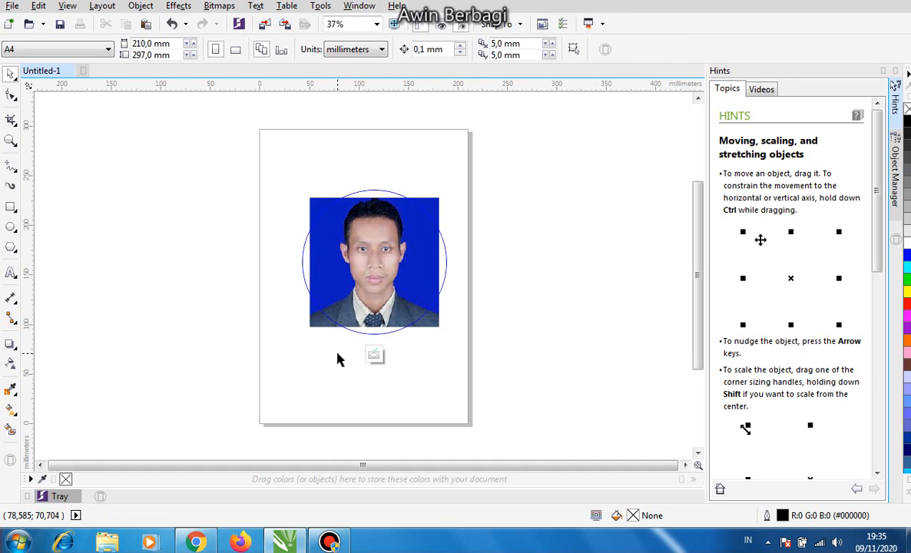
Resize the clipped photo to about 147 mm square, center it over the circle, and finish editing the PowerClip contents
left_click(350, 246)
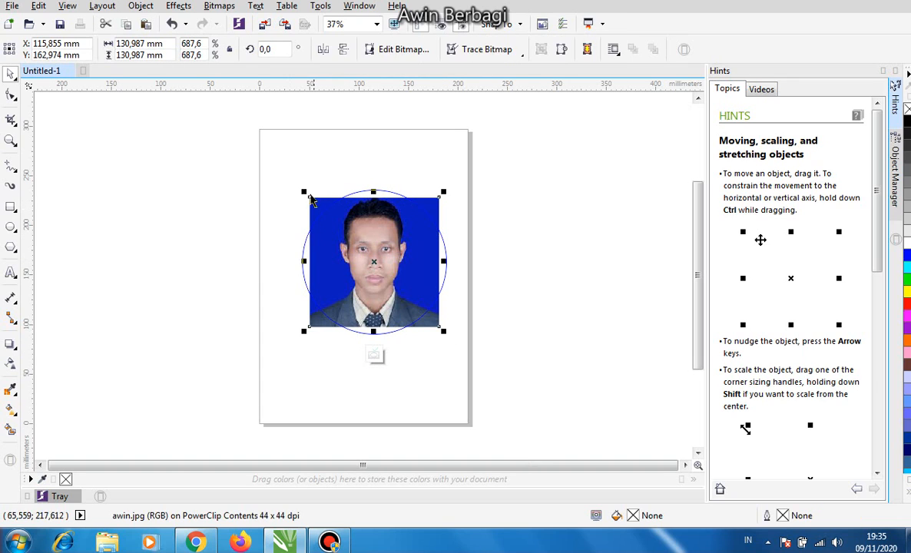
left_click_drag(305, 191, 273, 162)
left_click_drag(444, 332, 491, 380)
left_click_drag(393, 238, 388, 276)
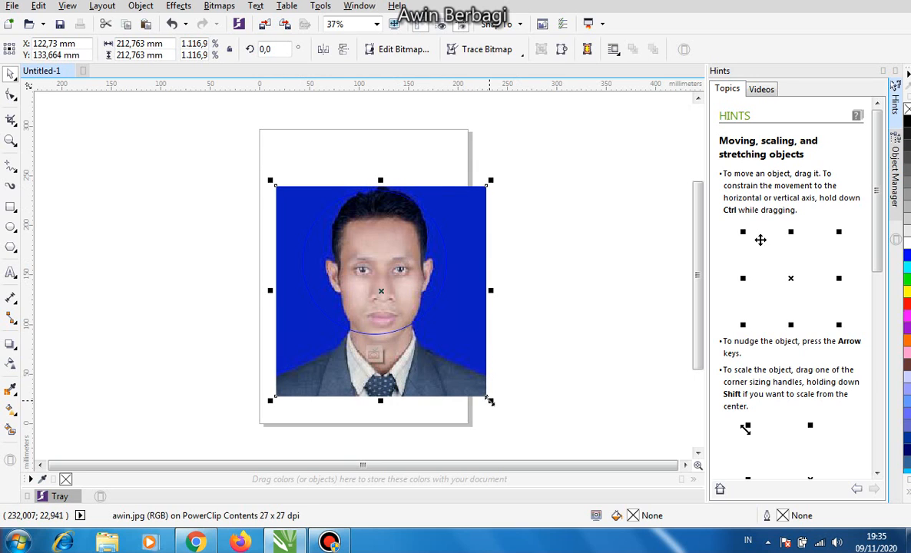
left_click_drag(490, 400, 458, 367)
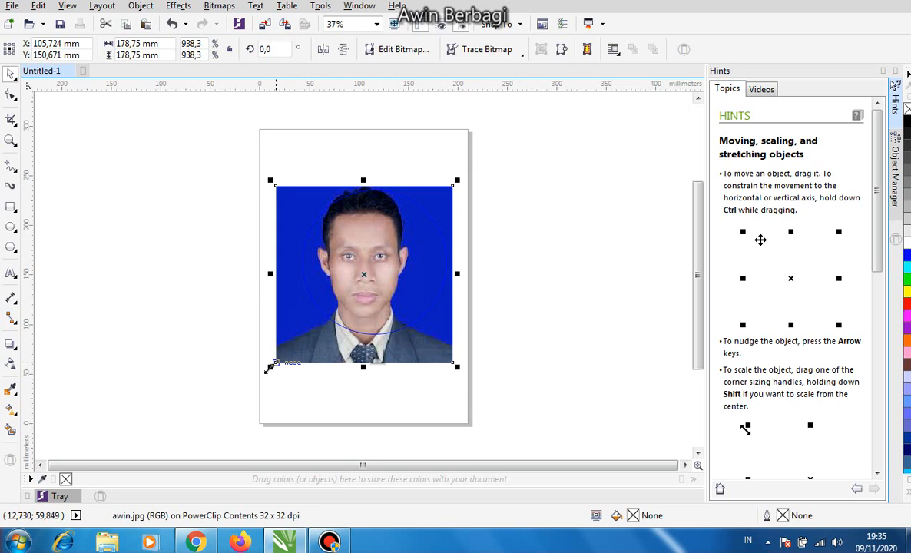
left_click_drag(269, 369, 302, 367)
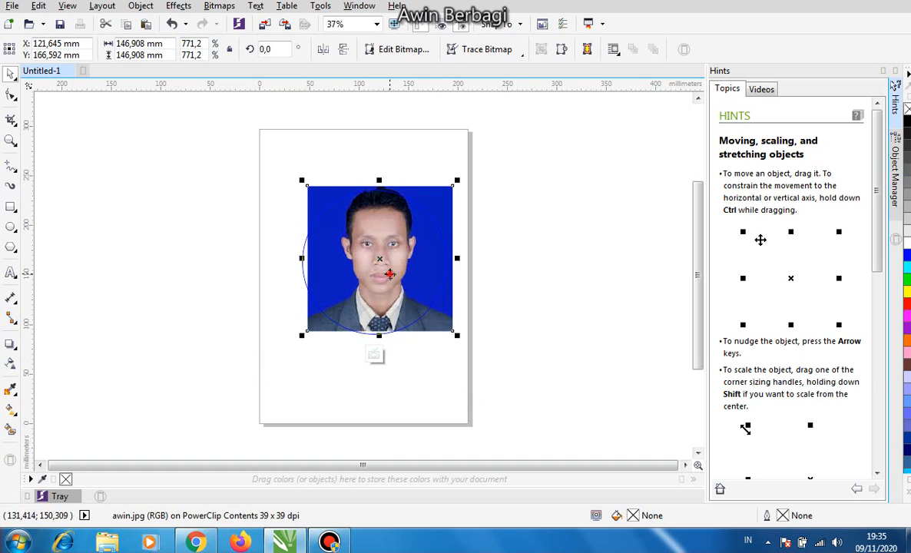
mouse_move(390, 275)
left_mouse_down()
mouse_move(384, 278)
mouse_move(399, 286)
left_mouse_up()
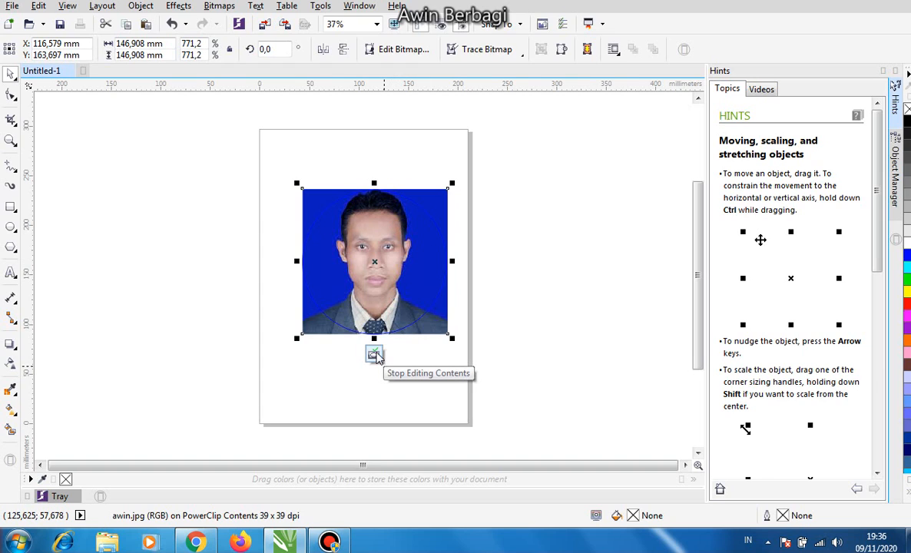
left_click(374, 355)
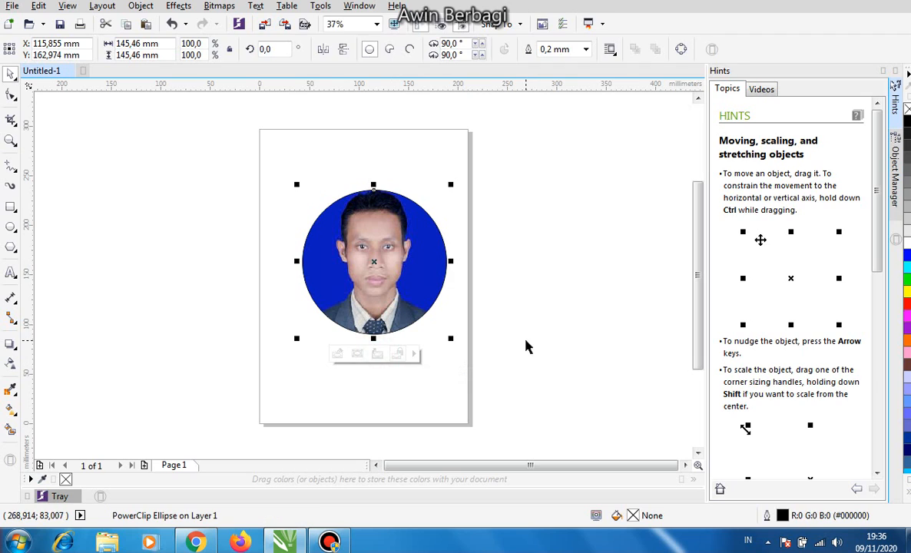
left_click(527, 338)
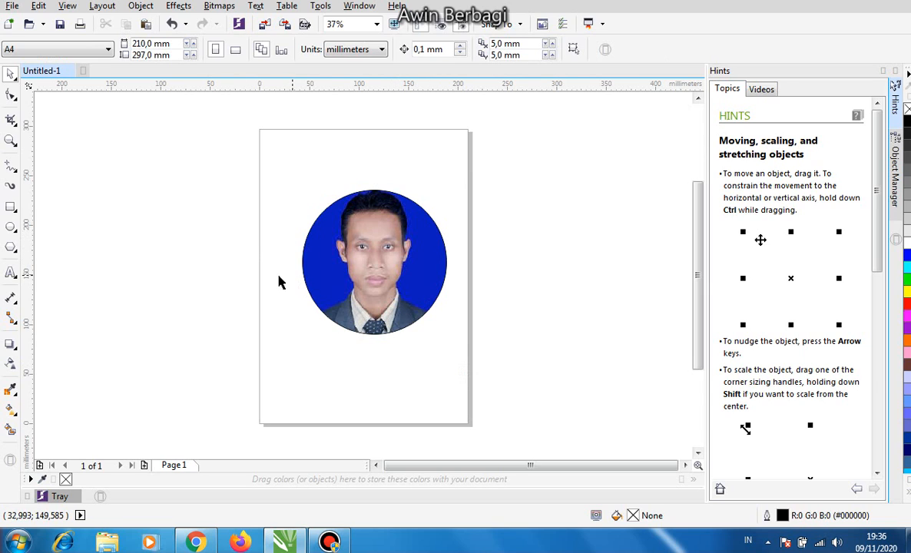
Draw a five-pointed star about 171 mm wide and 180 mm high to the right of the page
left_click(17, 251)
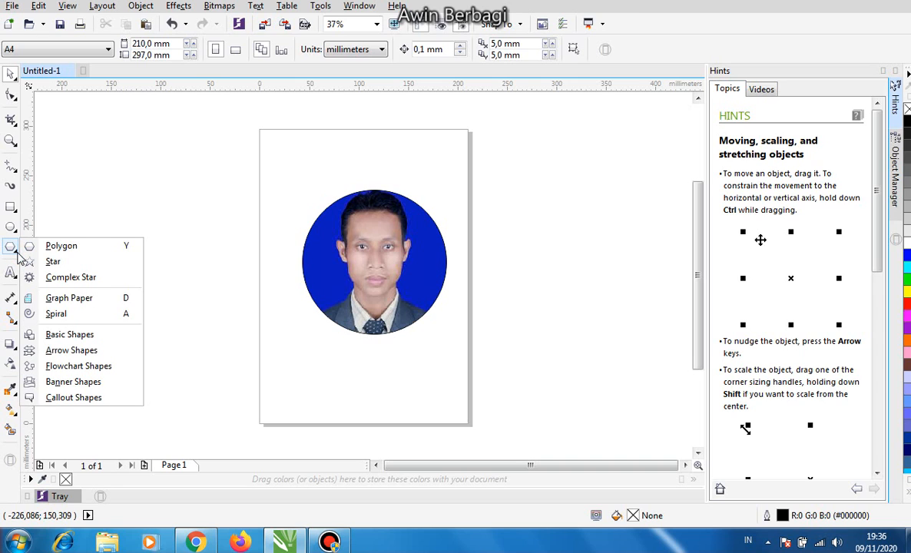
left_click(51, 261)
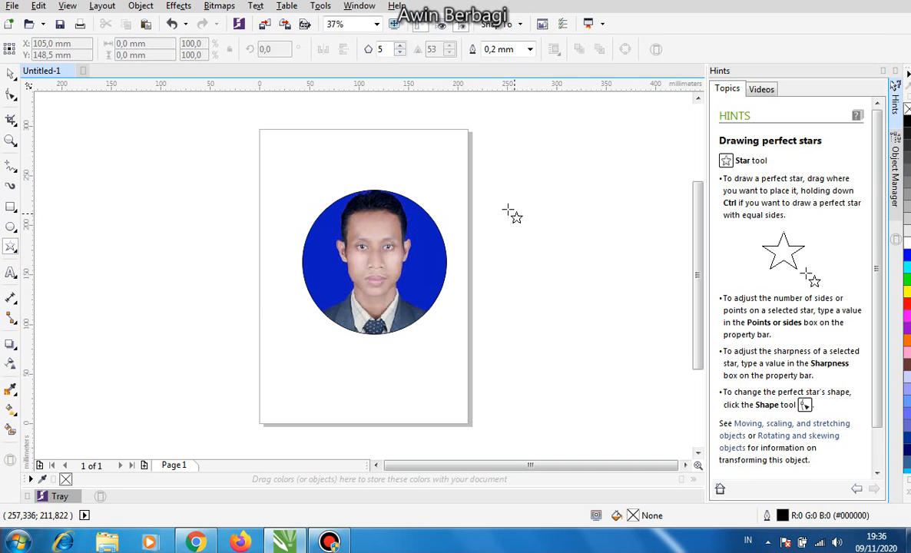
mouse_move(491, 186)
left_mouse_down()
mouse_move(654, 413)
mouse_move(644, 374)
mouse_move(676, 384)
left_mouse_up()
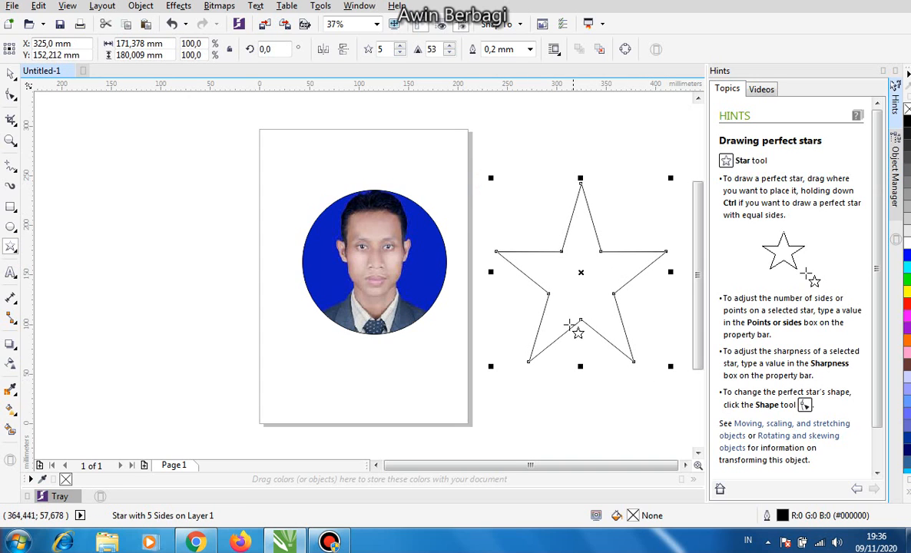
Import the Penguins sample picture beside the circle and scale it to about 164 mm wide and 123 mm high
left_click(10, 71)
key("Escape")
left_click(264, 25)
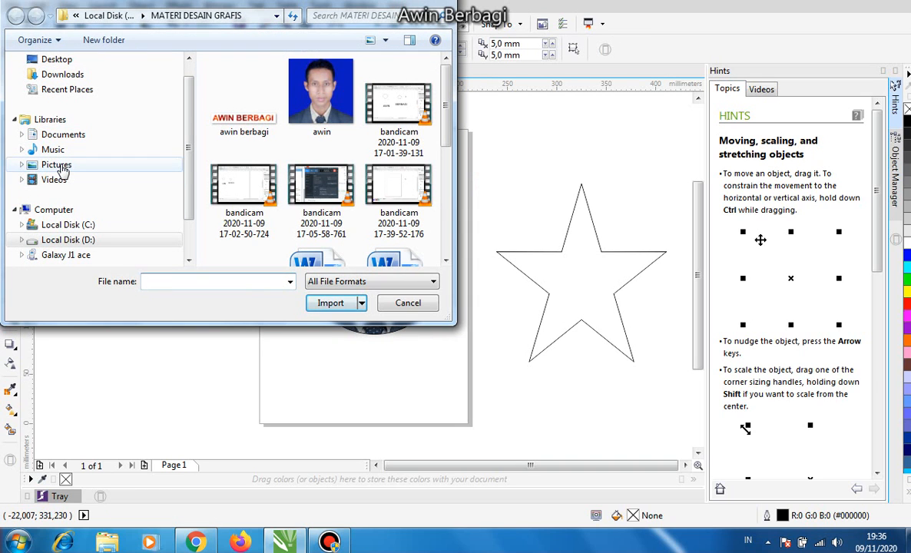
left_click(56, 165)
double_click(235, 142)
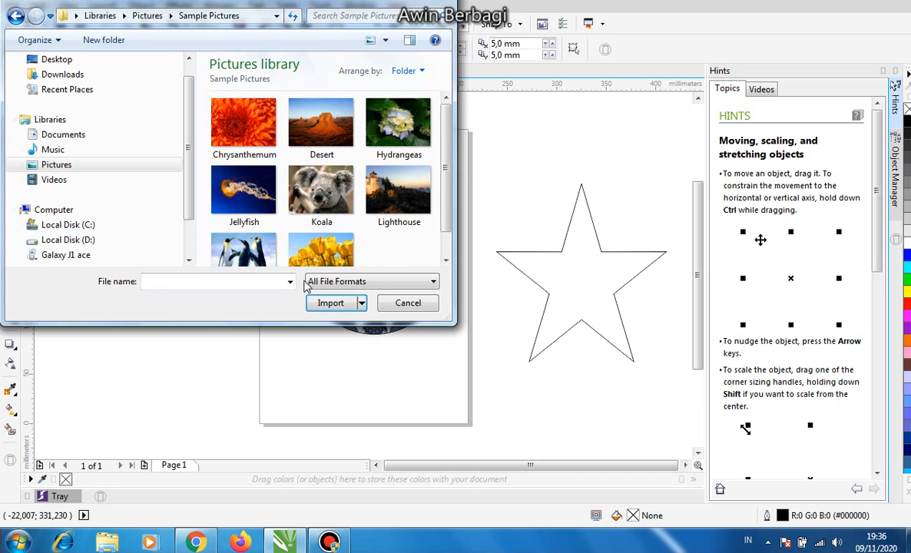
left_click(313, 175)
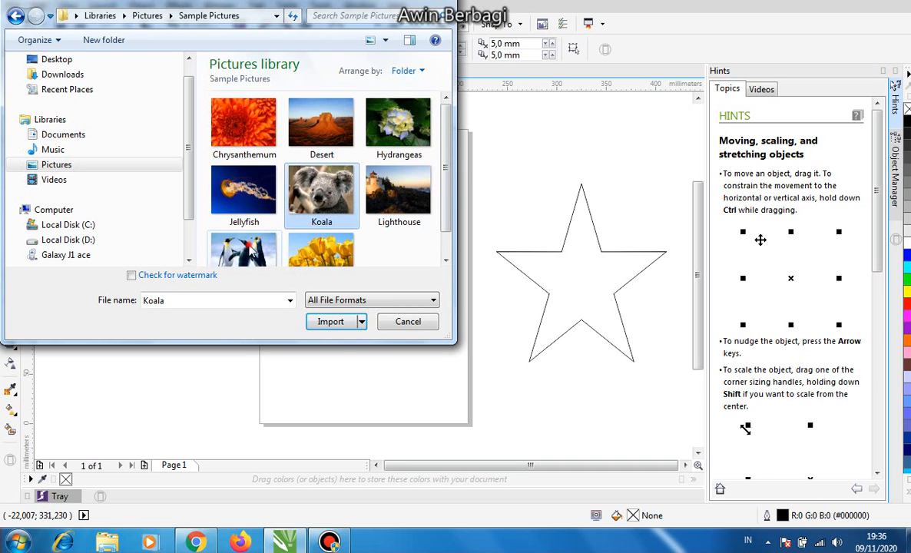
left_click(250, 250)
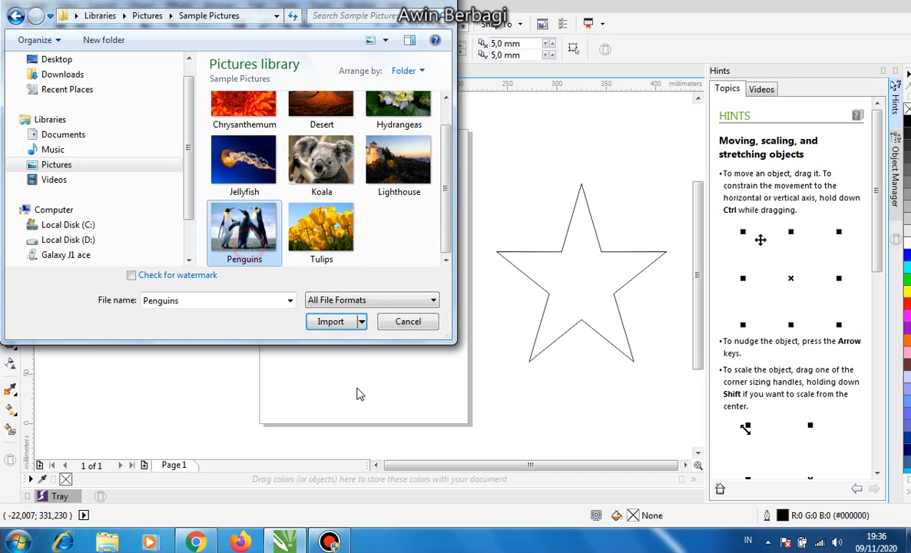
left_click(330, 323)
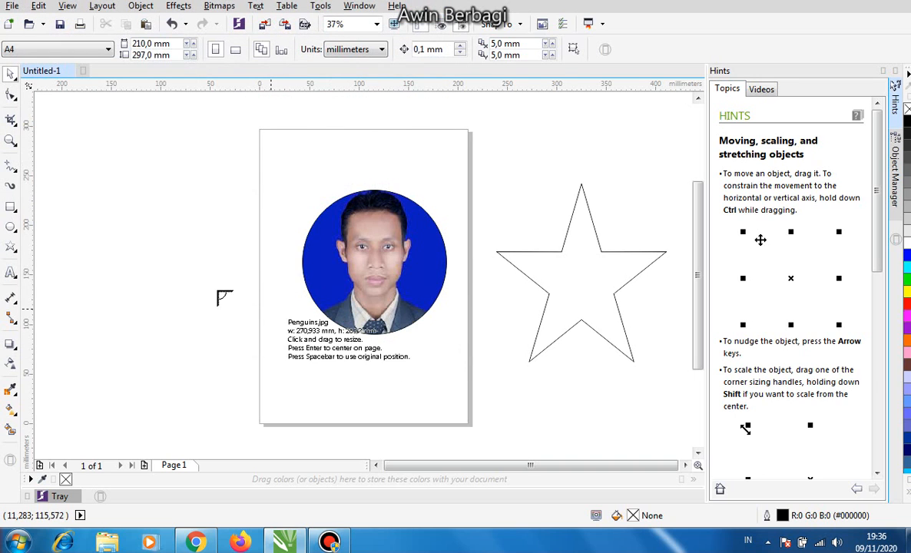
left_click(92, 204)
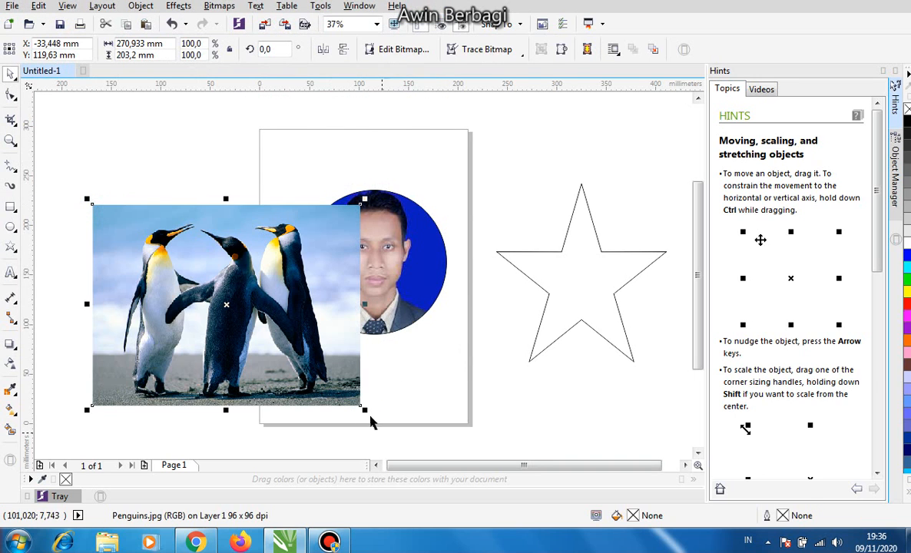
left_click_drag(365, 410, 259, 329)
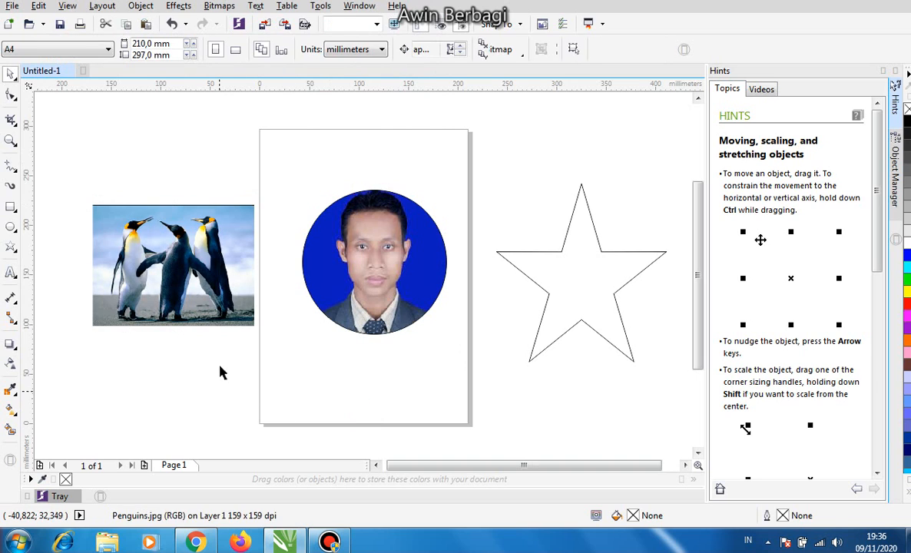
PowerClip the penguin picture inside the star, picking the star's outline as the container
right_click(209, 217)
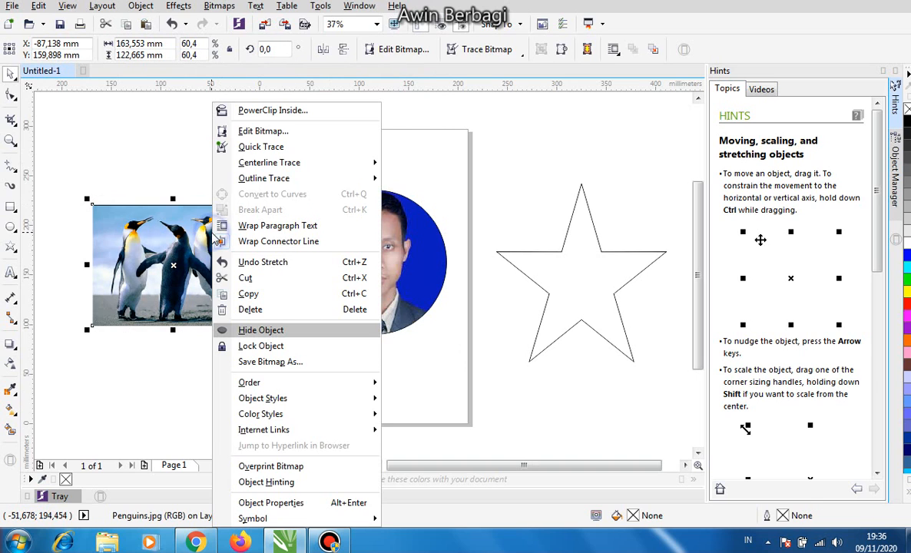
left_click(322, 112)
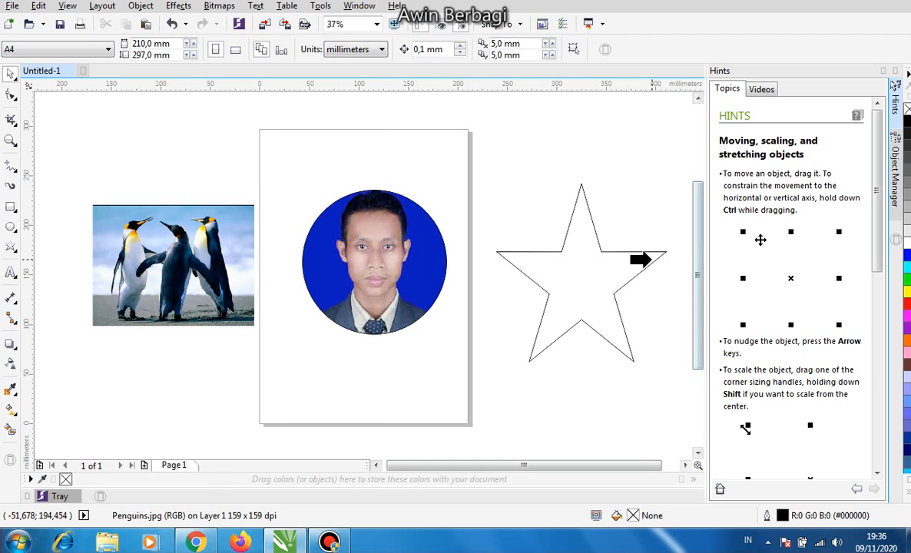
left_click(653, 265)
left_click(444, 287)
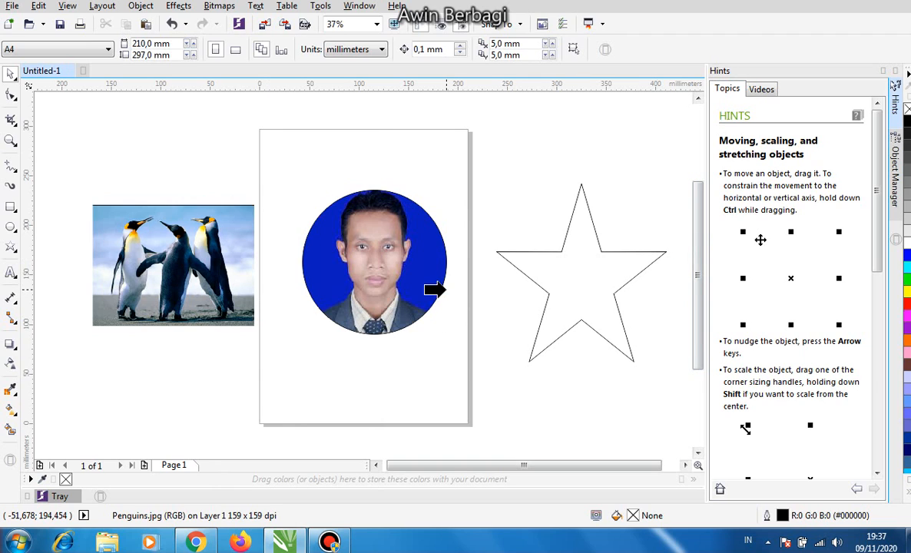
left_click(595, 321)
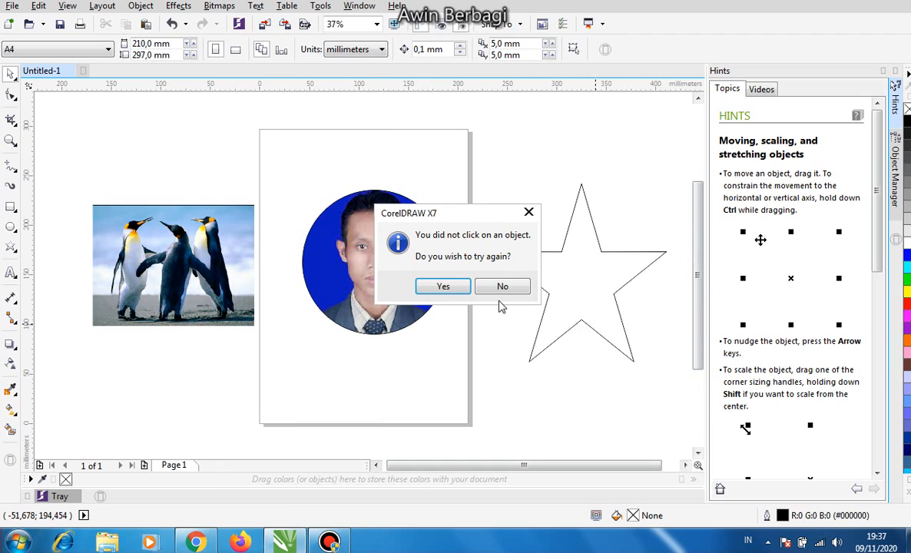
left_click(427, 285)
left_click(581, 232)
left_click(456, 285)
left_click(553, 300)
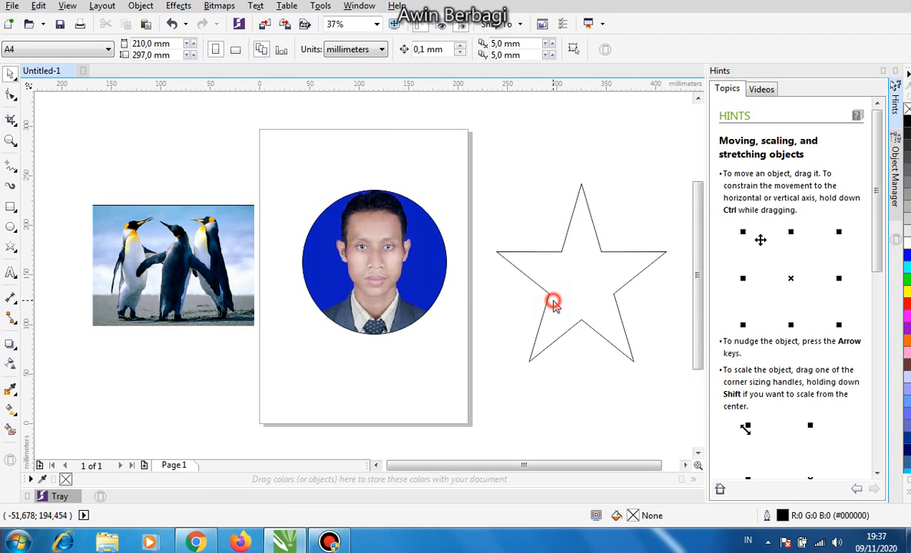
left_click(450, 285)
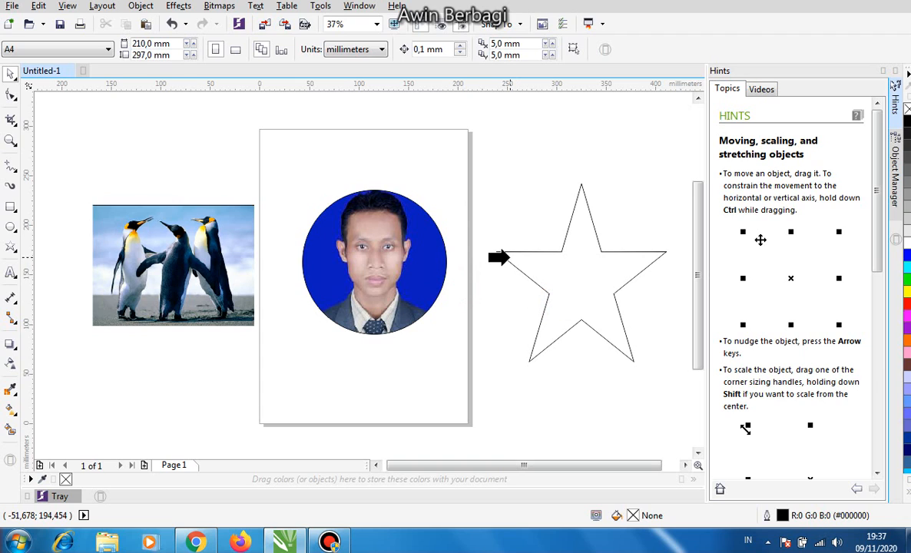
left_click(509, 258)
left_click(445, 284)
left_click(553, 296)
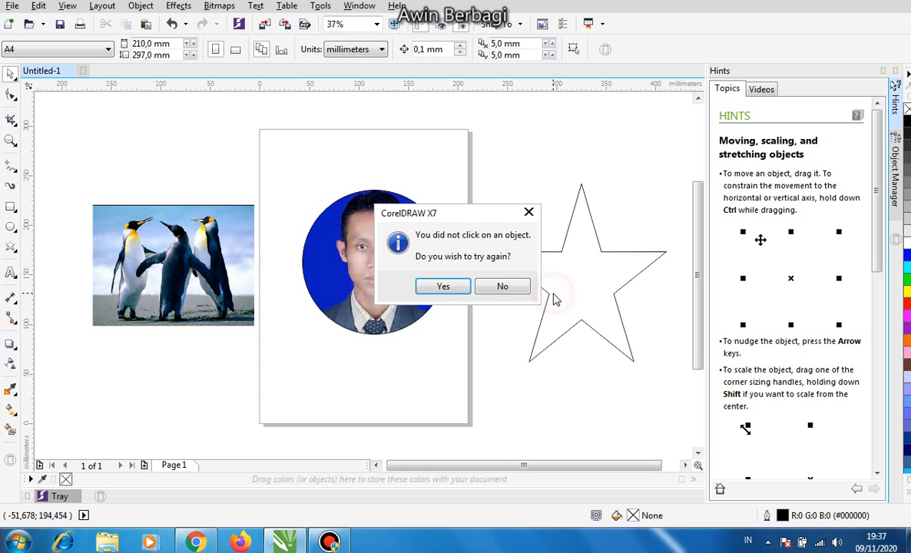
left_click(461, 288)
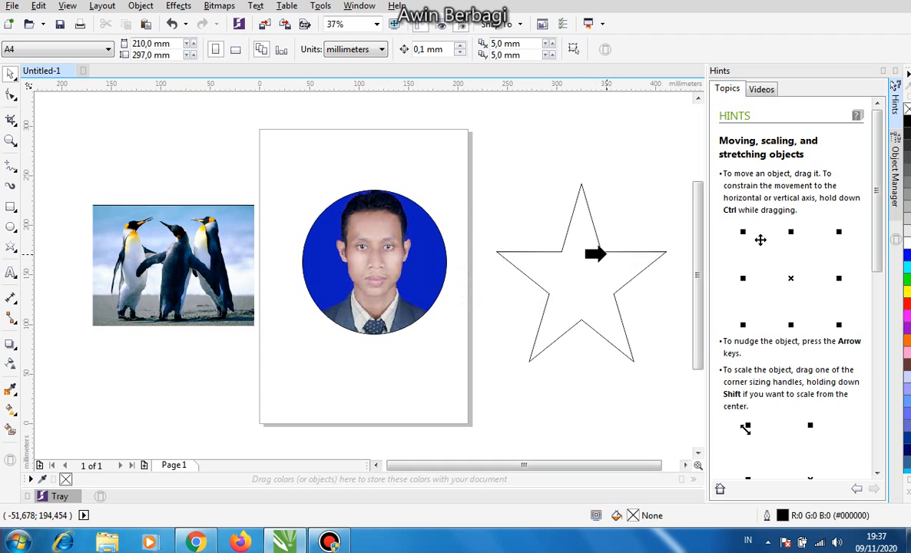
left_click(605, 254)
left_click(441, 287)
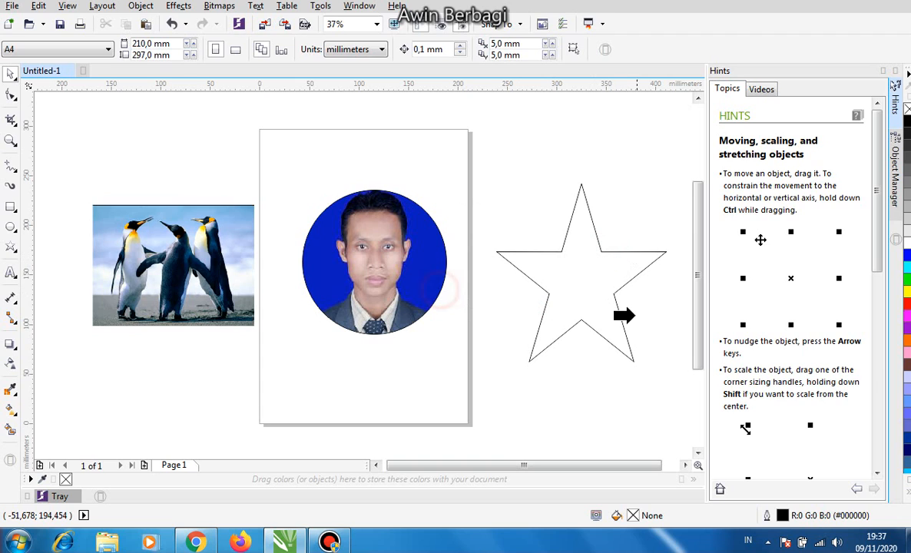
left_click(608, 307)
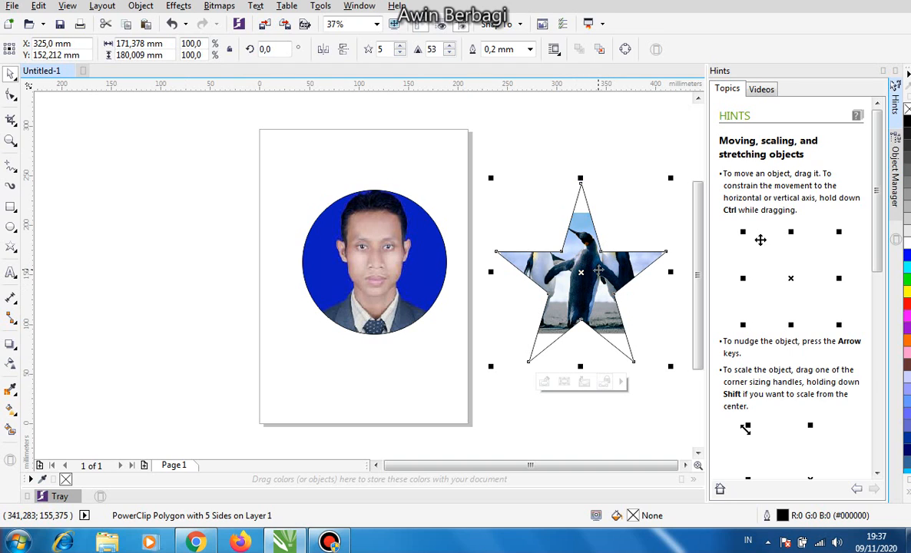
Open the star's PowerClip contents for editing and enlarge the penguin picture to about 240 by 180 mm, placing it over the star
left_click(544, 382)
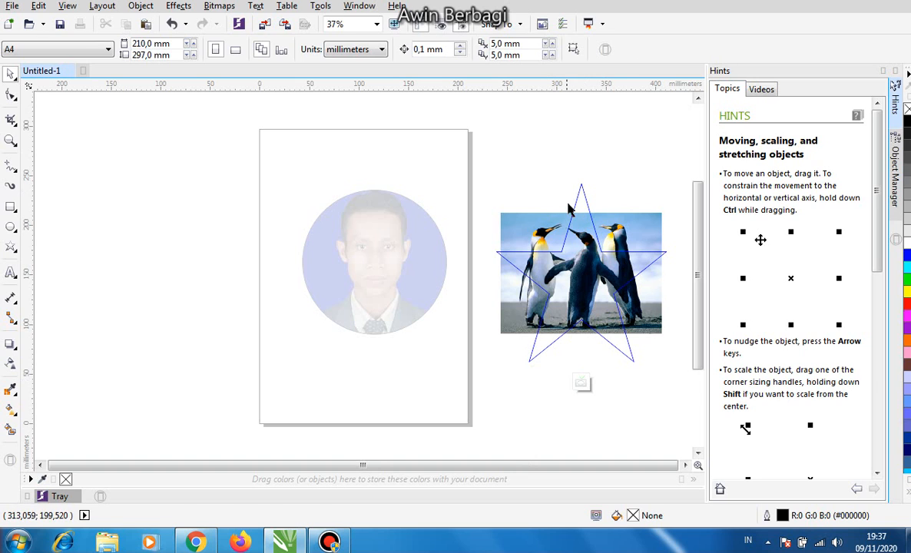
left_click(581, 234)
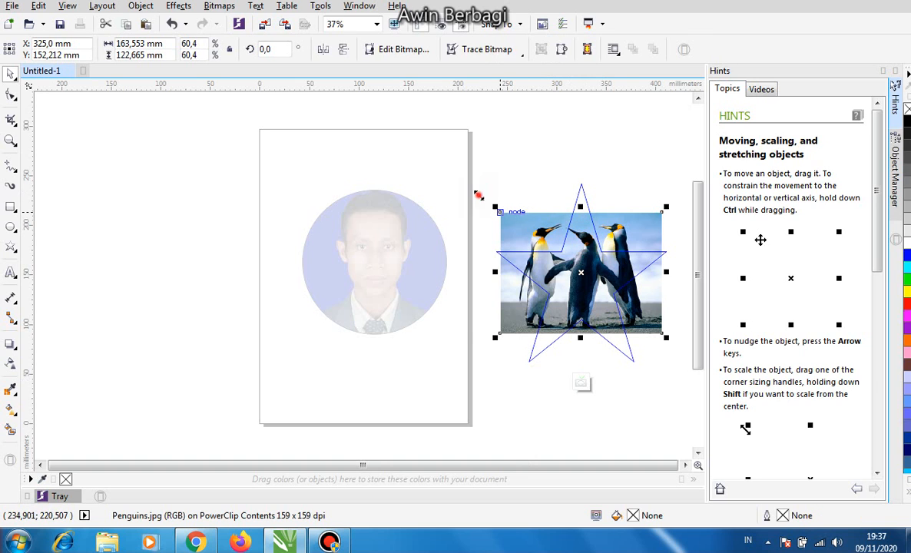
left_click_drag(478, 196, 466, 185)
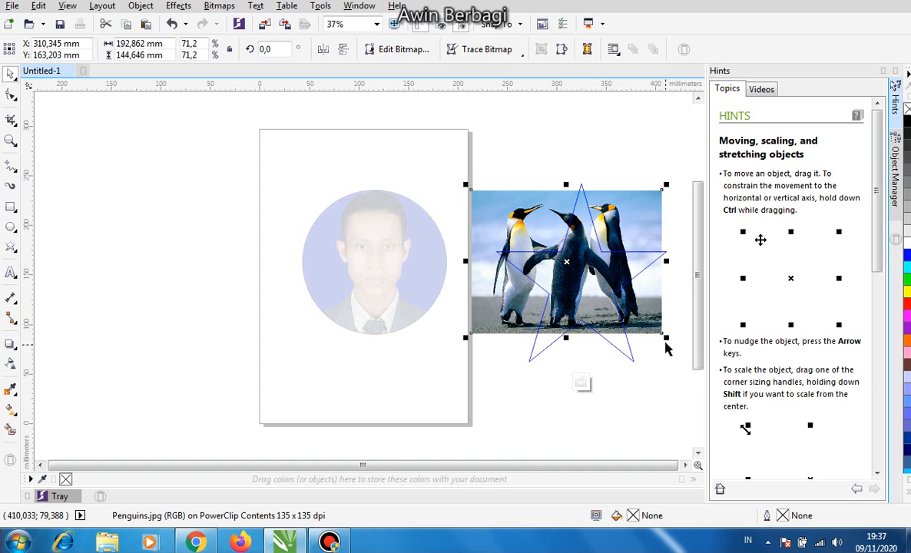
left_click_drag(667, 340, 598, 412)
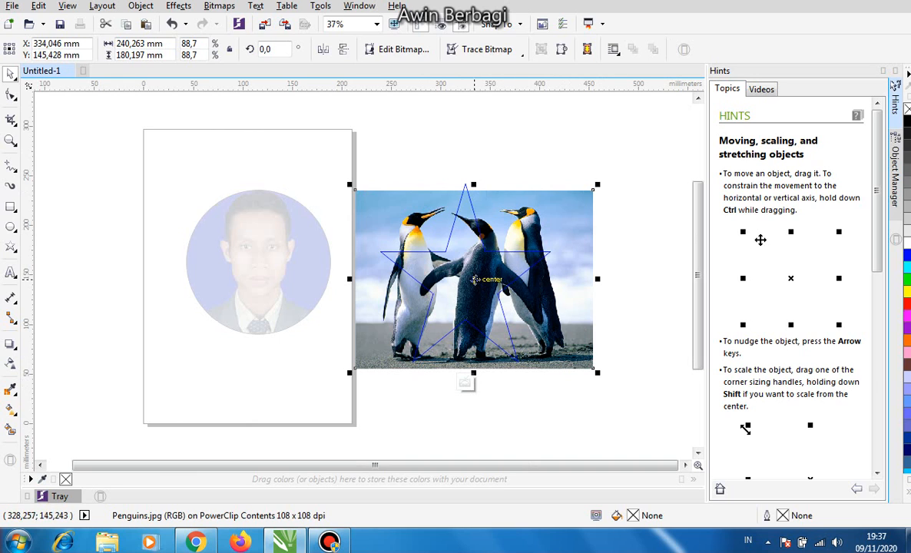
mouse_move(464, 299)
left_mouse_down()
mouse_move(453, 298)
mouse_move(462, 300)
mouse_move(452, 282)
left_mouse_up()
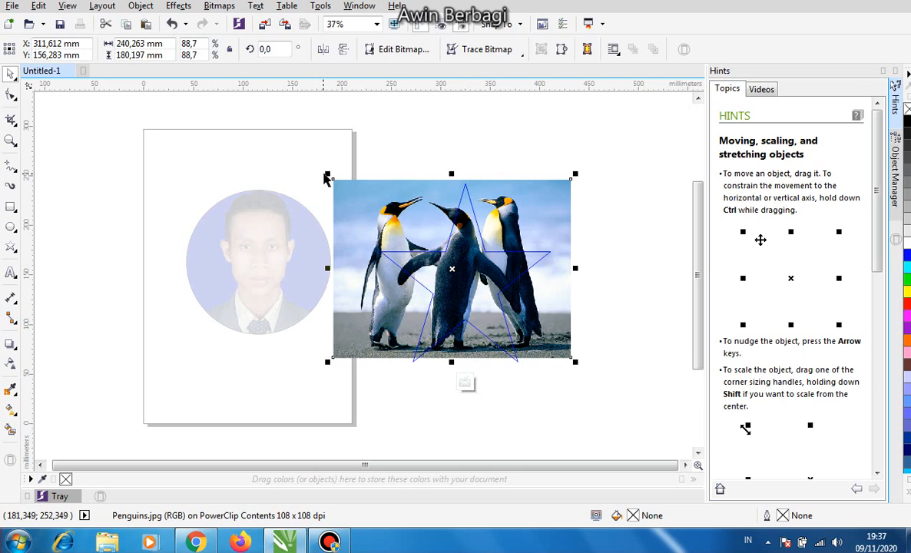
Readjust the penguin picture's size to about 240 by 180 mm, shift it slightly right over the star, and finish editing the contents
left_click_drag(326, 174, 338, 182)
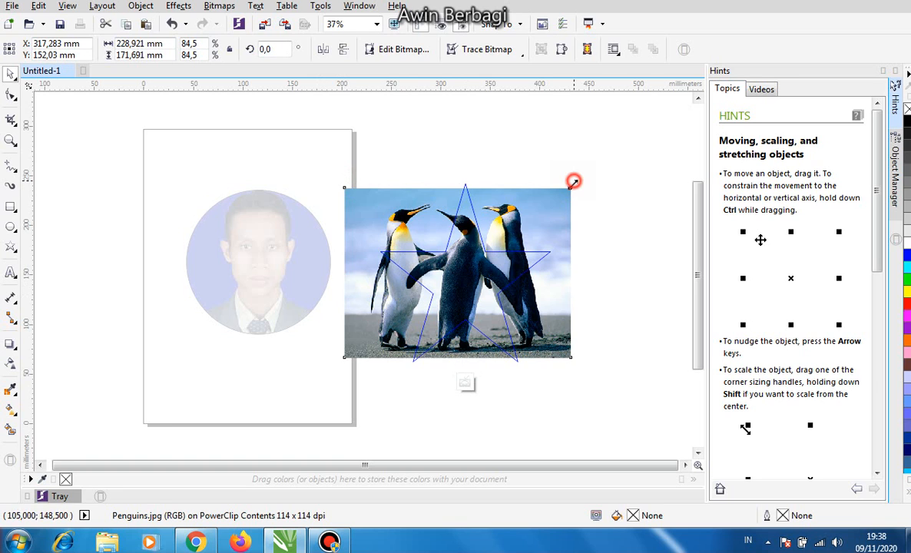
left_click_drag(574, 183, 538, 230)
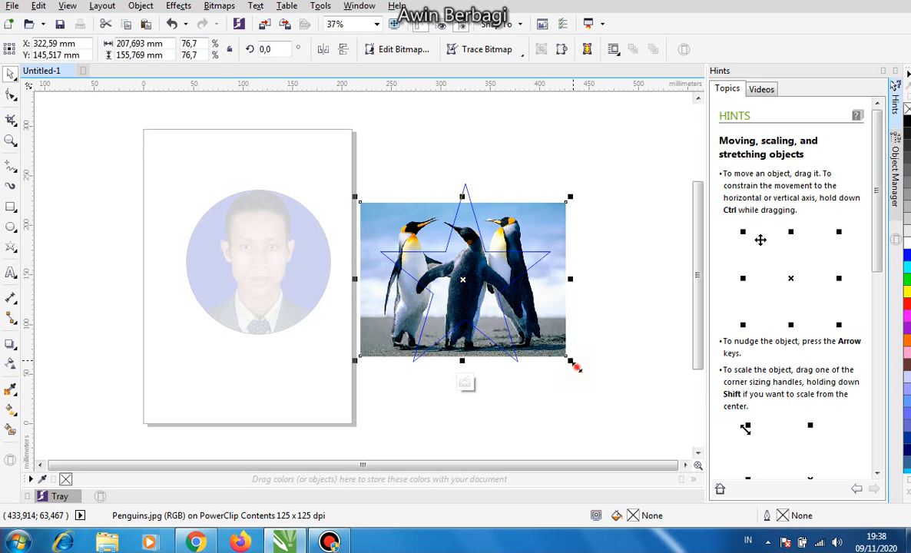
left_click_drag(576, 368, 583, 374)
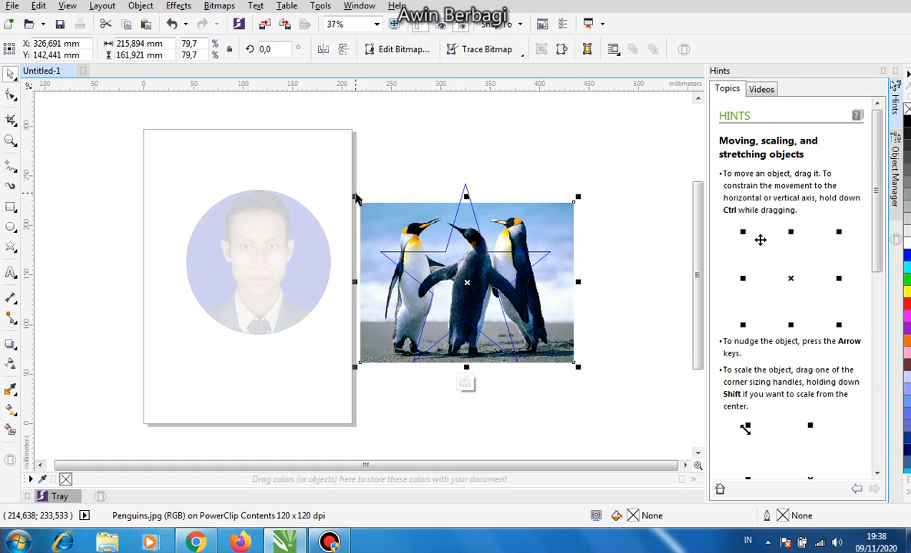
left_click_drag(355, 194, 333, 169)
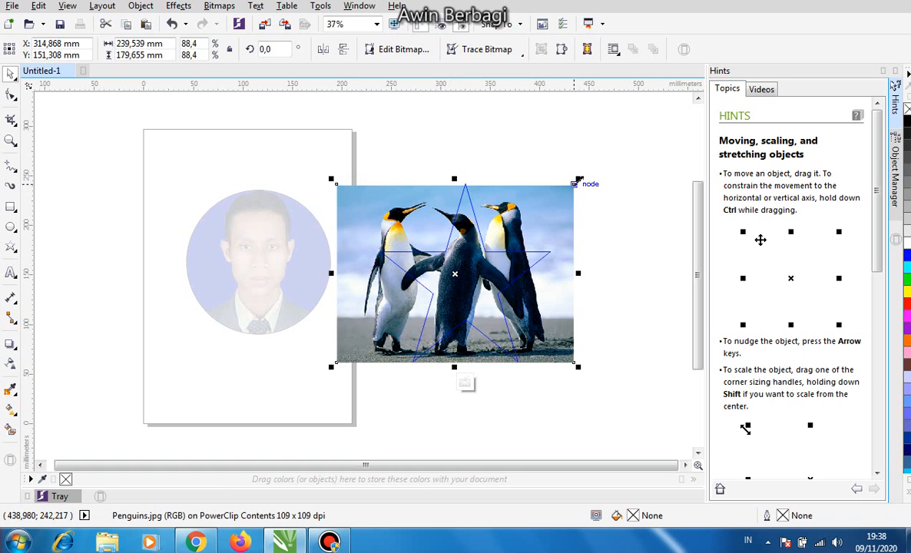
left_click(584, 177)
left_click(545, 206)
left_click_drag(579, 177, 578, 178)
left_click_drag(503, 240, 508, 240)
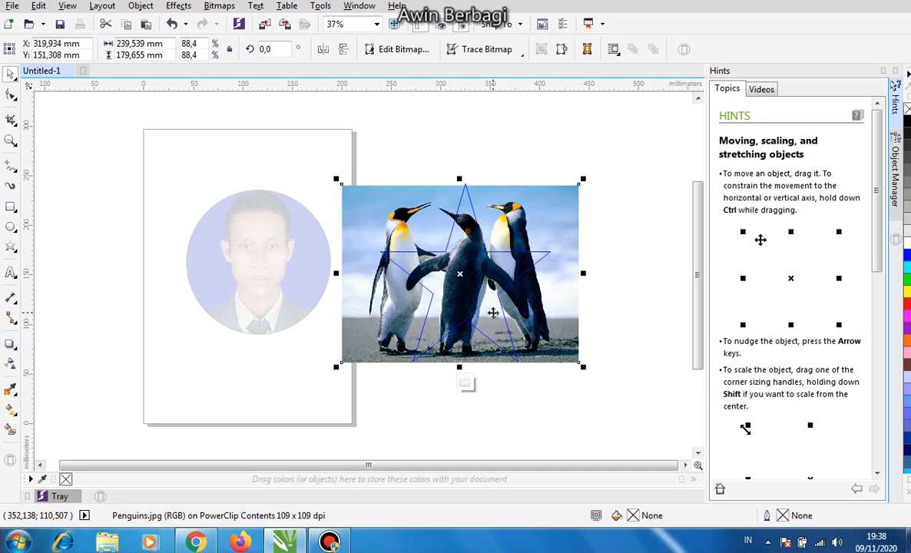
left_click(467, 384)
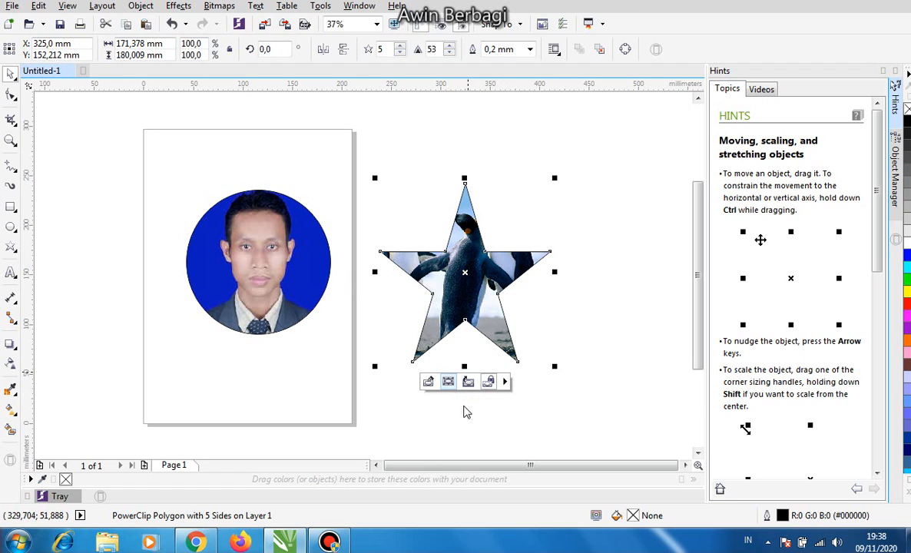
Apply Center Contents to the star's PowerClip and inspect the penguin picture's placement in the contents view
left_click(506, 383)
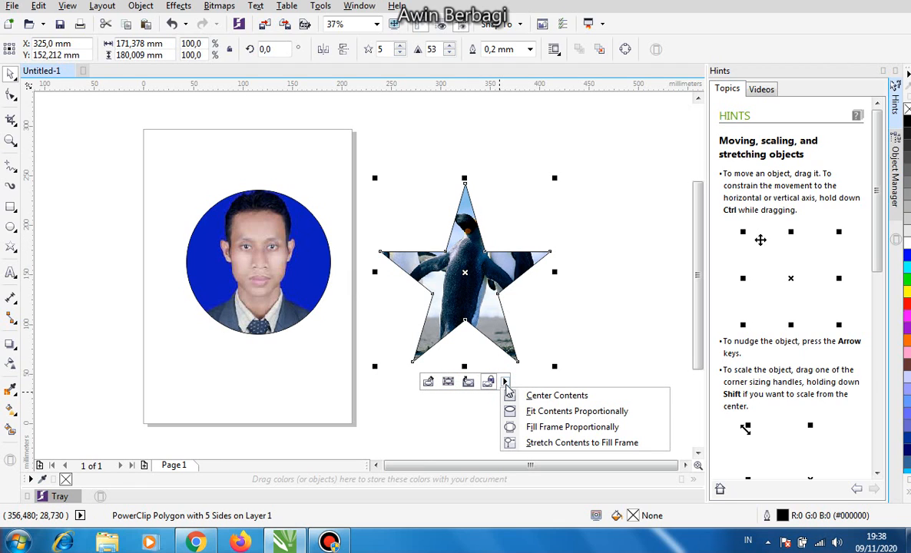
left_click(557, 395)
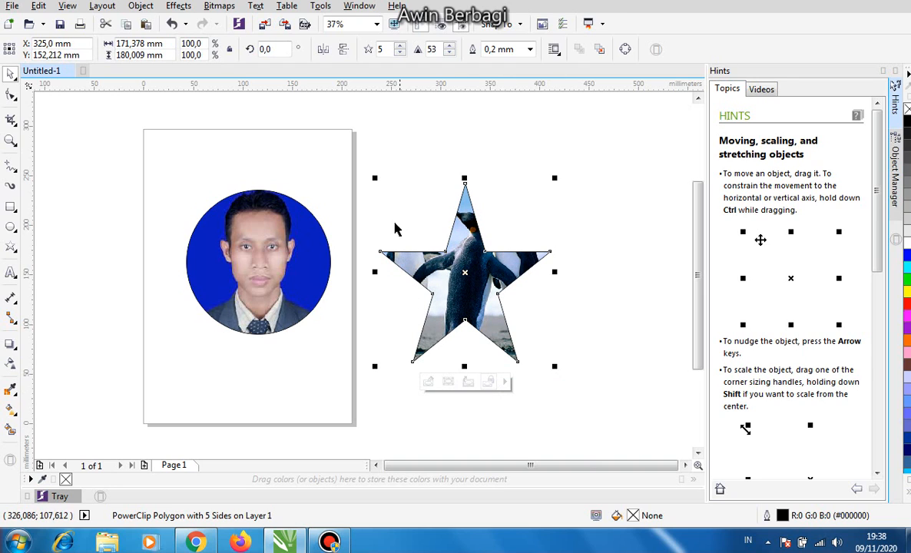
left_click(428, 382)
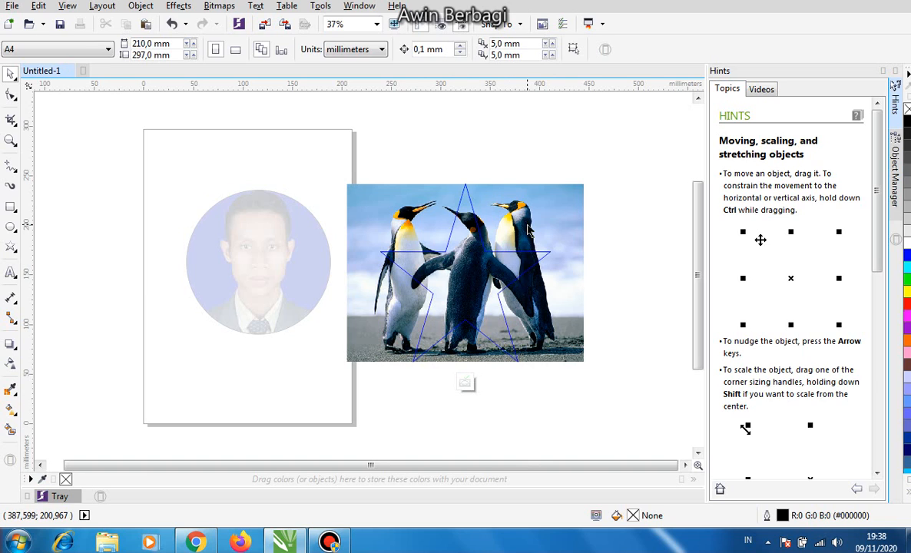
left_click(464, 381)
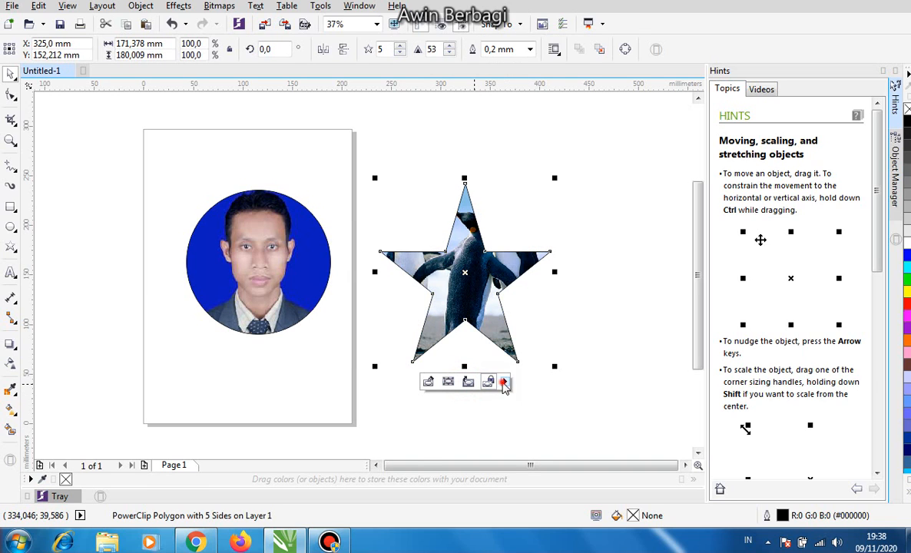
left_click(504, 383)
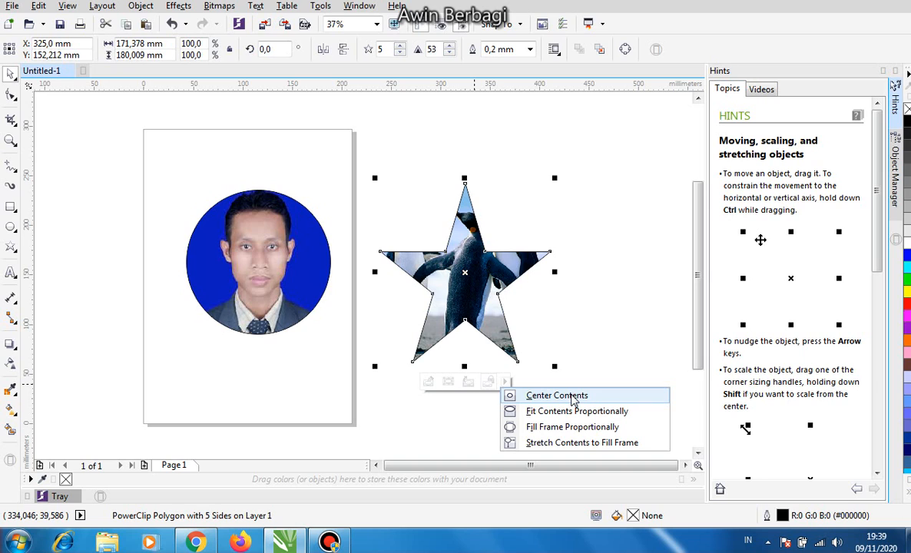
left_click(573, 396)
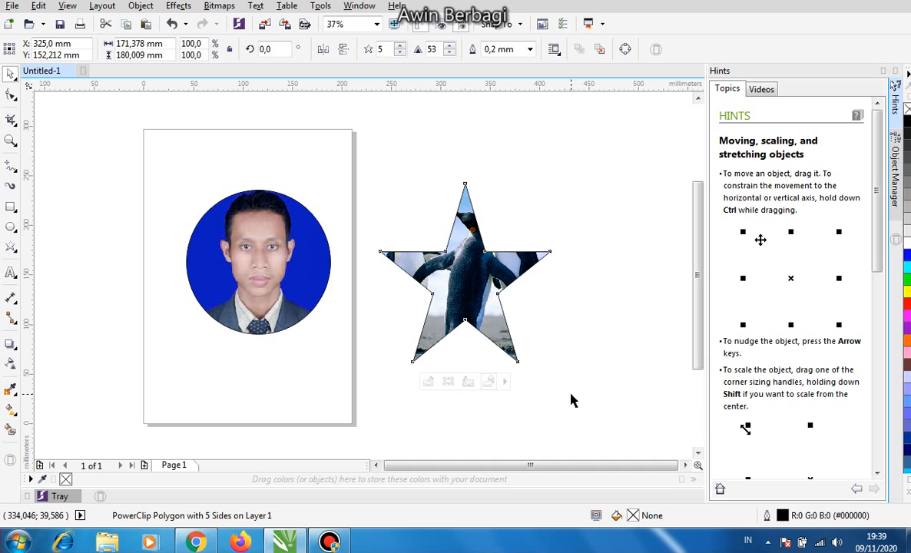
Apply Fit Contents Proportionally to the star's PowerClip, inspect the penguin picture's fit in the contents view, and finish editing
left_click(505, 381)
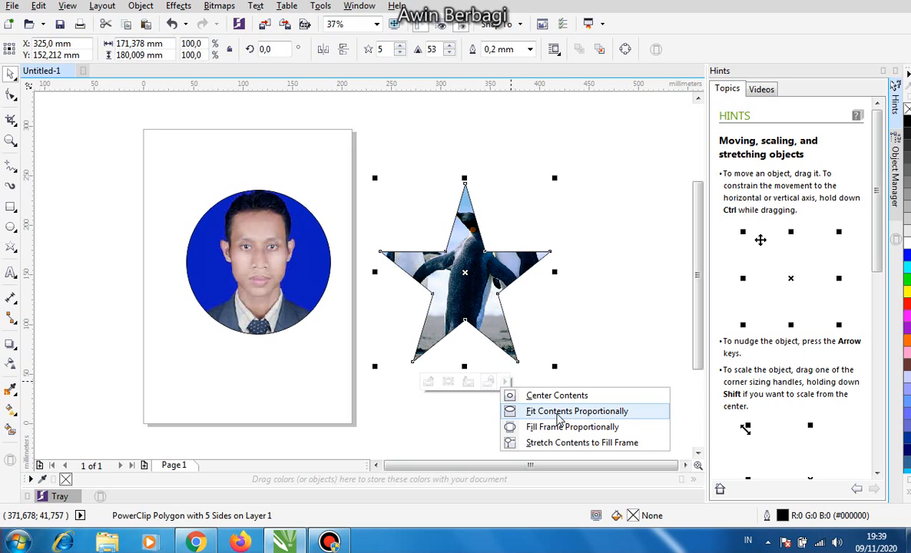
left_click(598, 413)
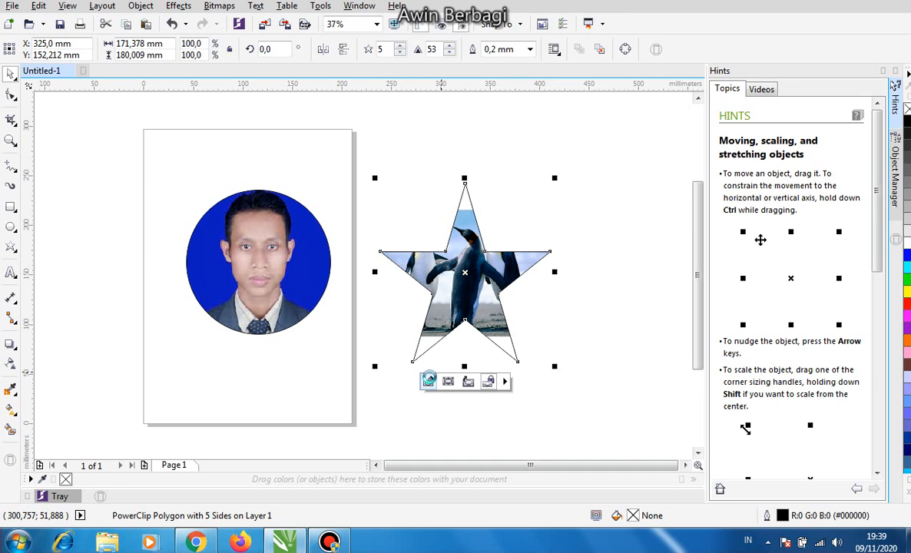
left_click(428, 381)
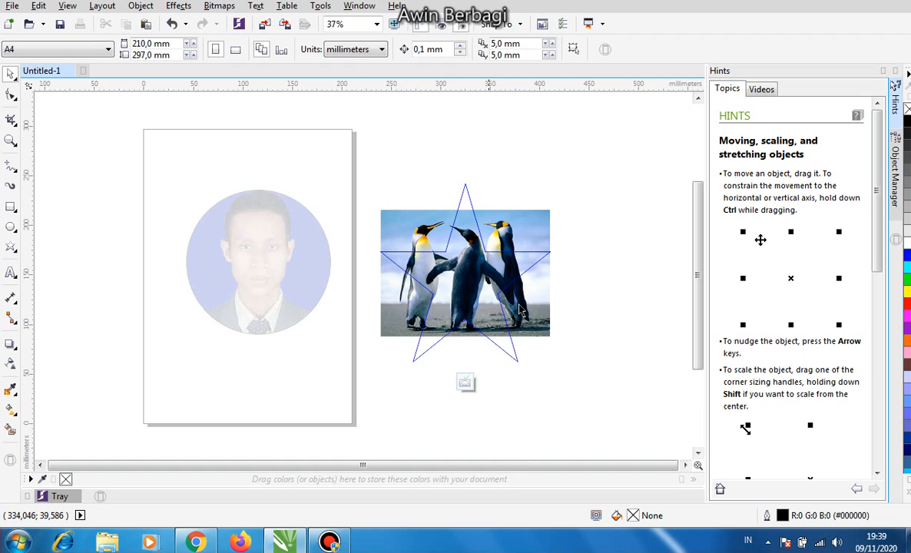
left_click(413, 215)
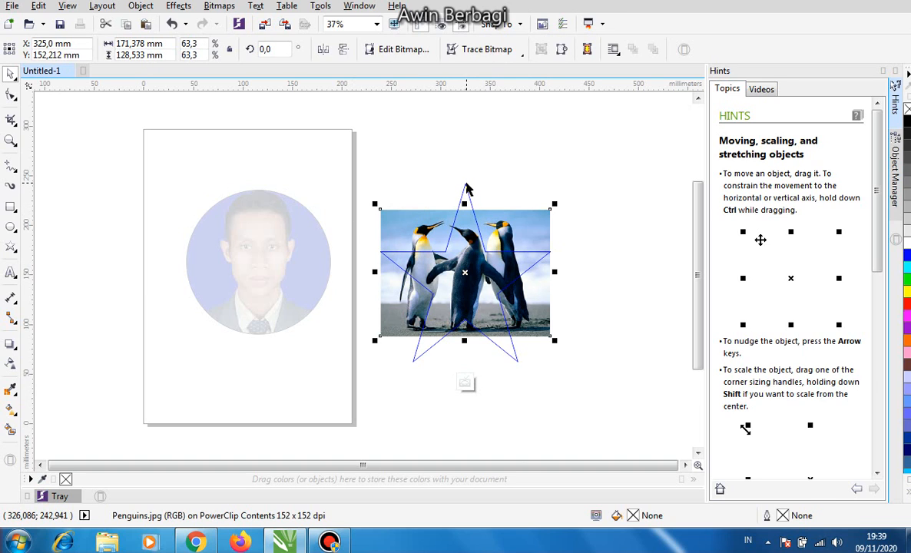
left_click(465, 382)
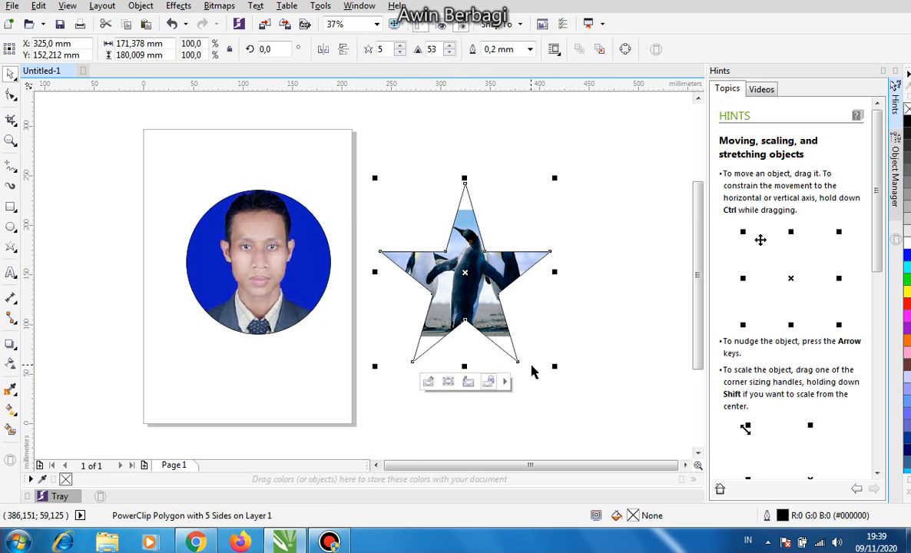
Enlarge the penguin picture inside the star's PowerClip to about 261 by 196 mm, finish editing, and center the contents
left_click(504, 382)
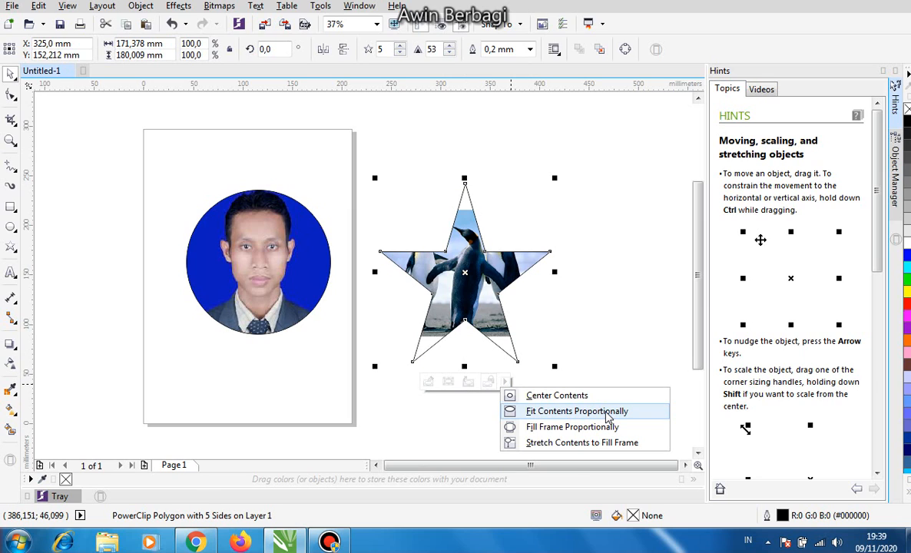
left_click(576, 396)
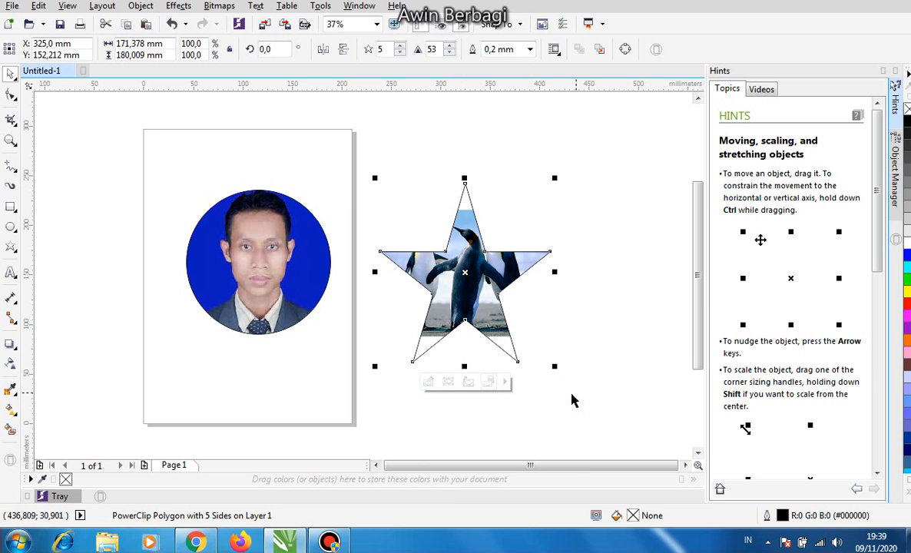
left_click(427, 383)
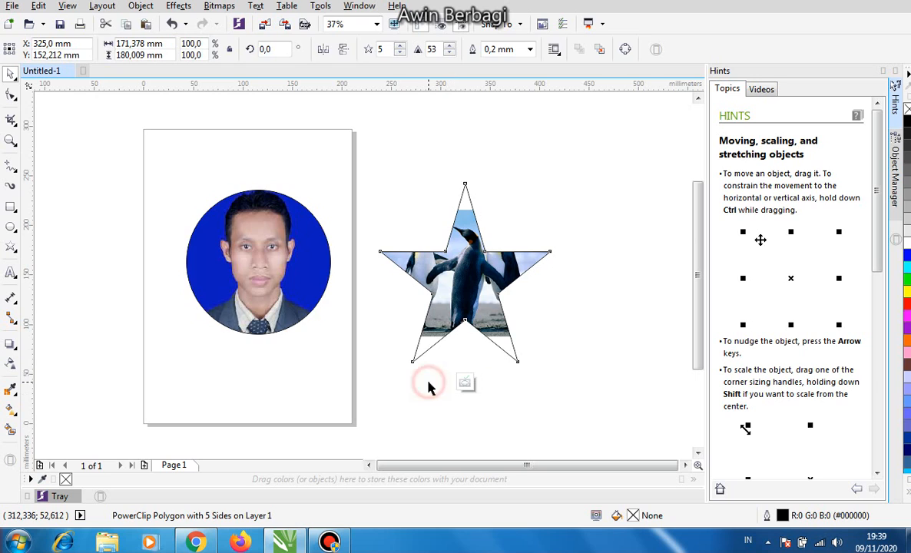
left_click(398, 220)
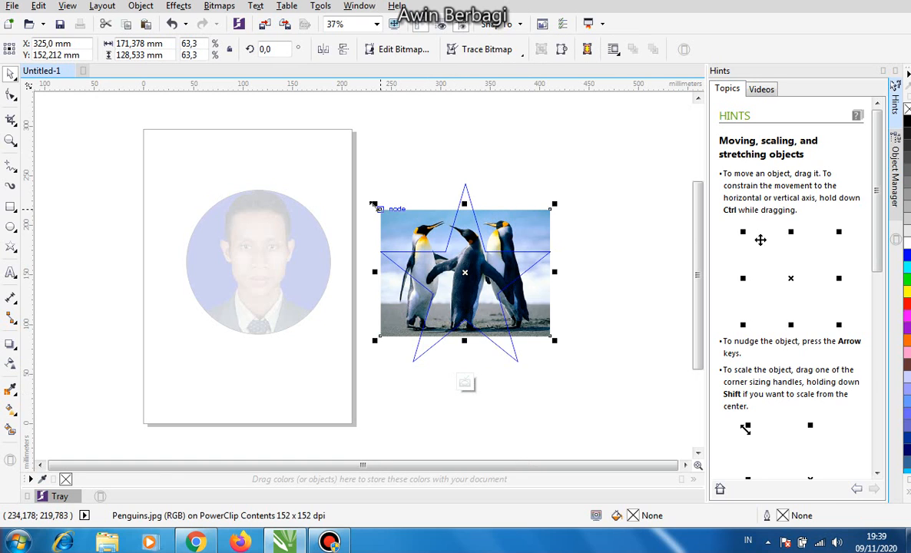
left_click_drag(373, 206, 333, 163)
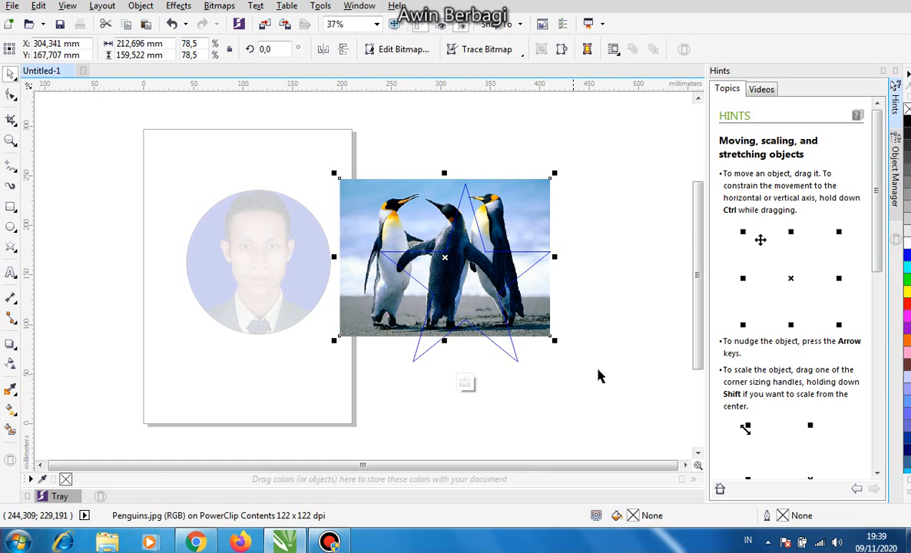
left_click_drag(553, 341, 601, 378)
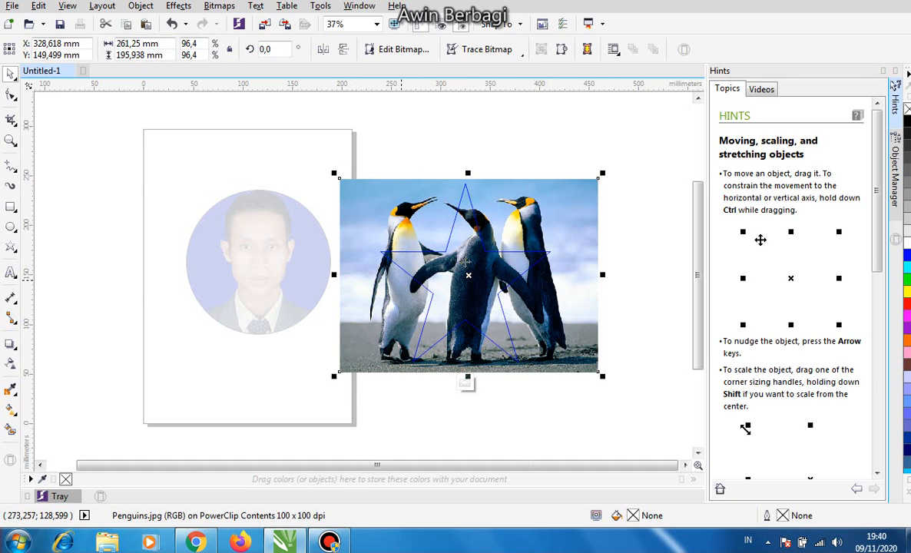
left_click(466, 381)
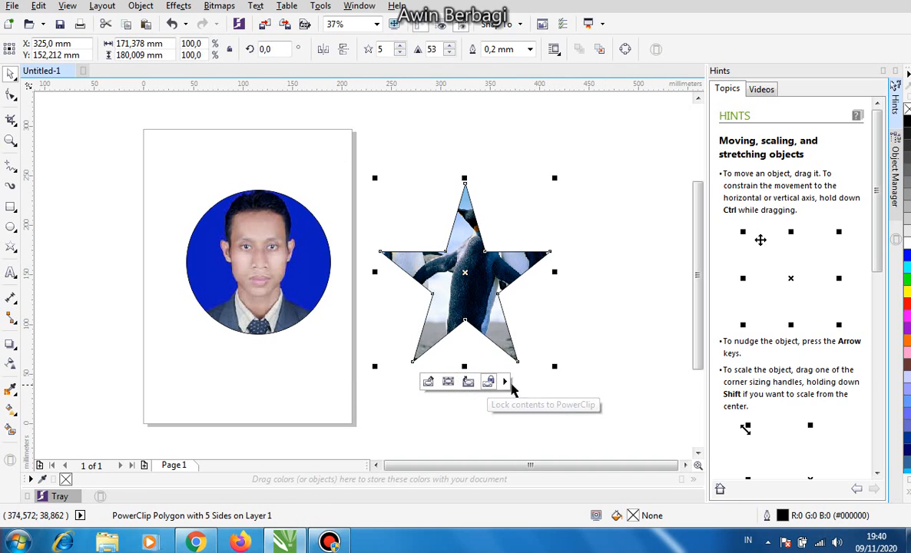
left_click(505, 381)
left_click(586, 396)
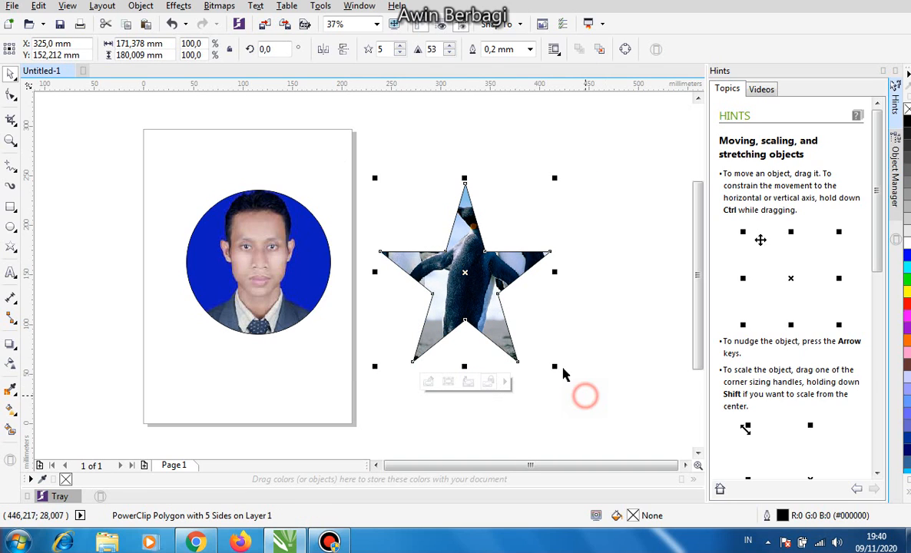
Apply Fill Frame Proportionally to the star's PowerClip and inspect how the penguin picture covers the star in the contents view
left_click(506, 382)
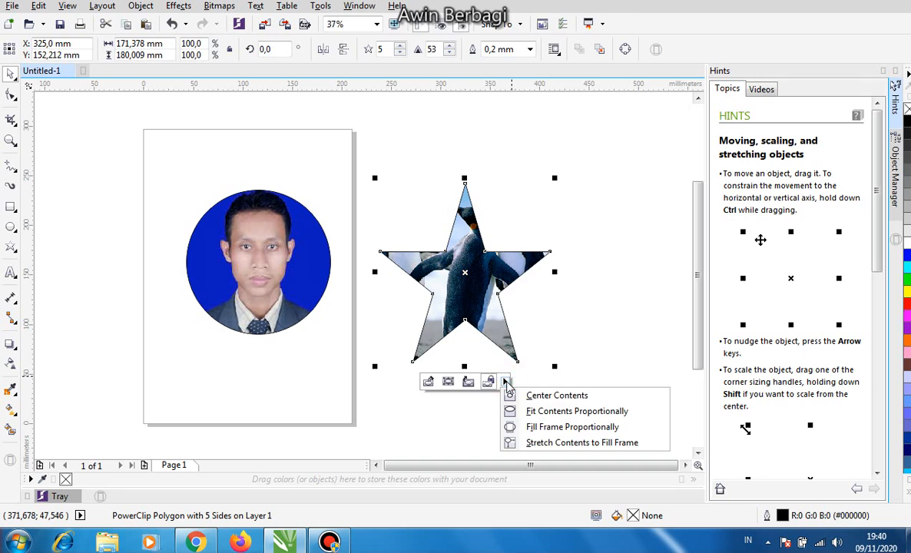
left_click(609, 429)
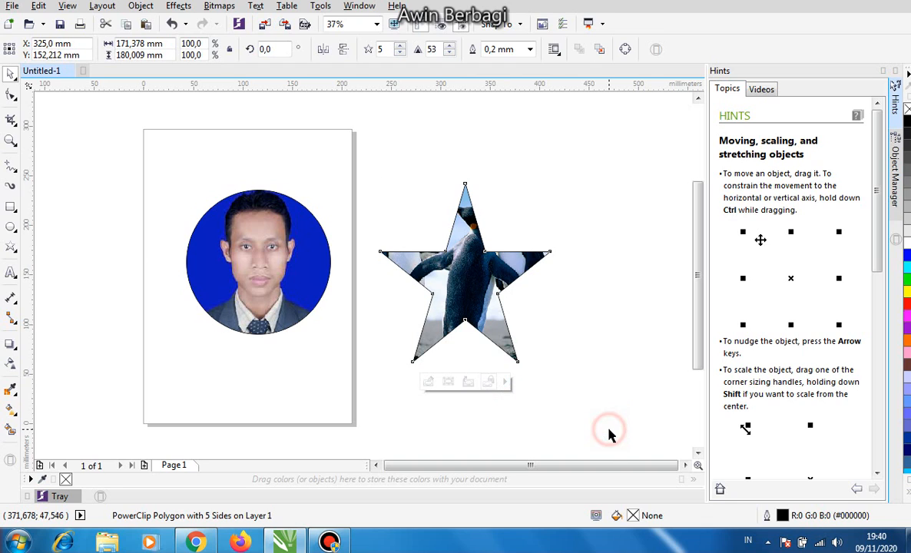
left_click(429, 383)
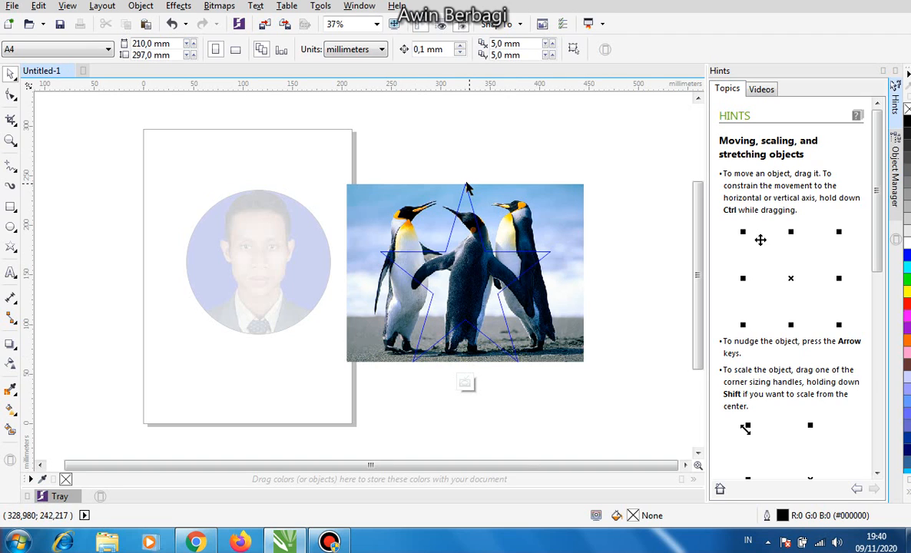
left_click(466, 382)
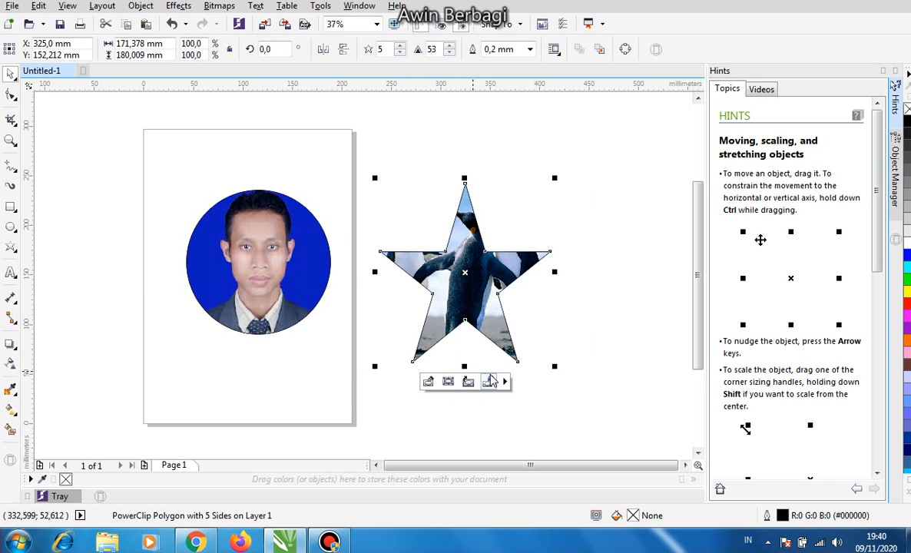
Apply Stretch Contents to Fill Frame to the star's PowerClip, inspect the stretched penguin picture in the contents view, and finish editing
left_click(505, 381)
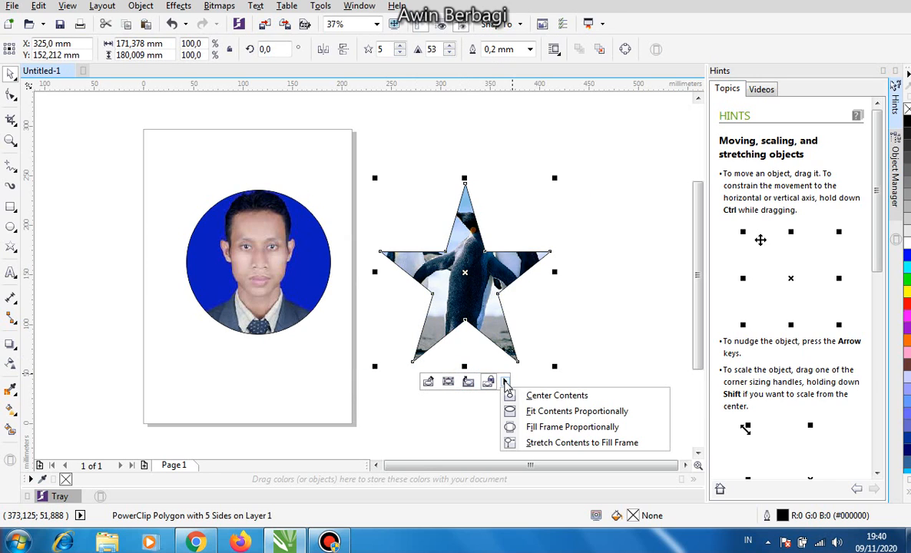
left_click(600, 444)
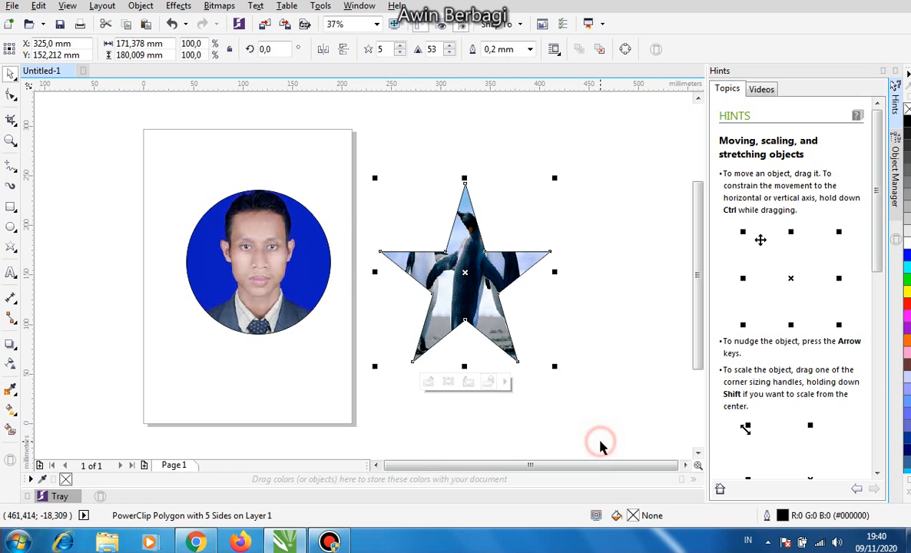
left_click(429, 381)
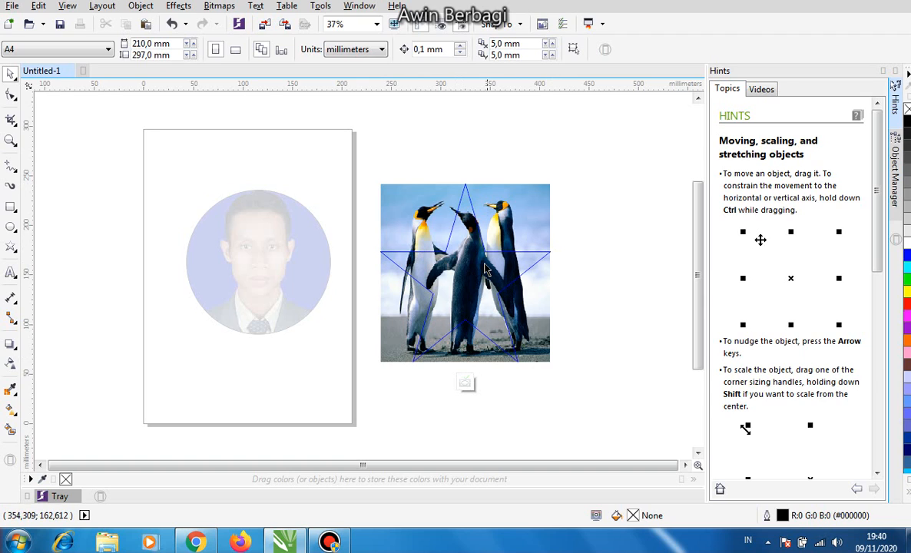
left_click(465, 383)
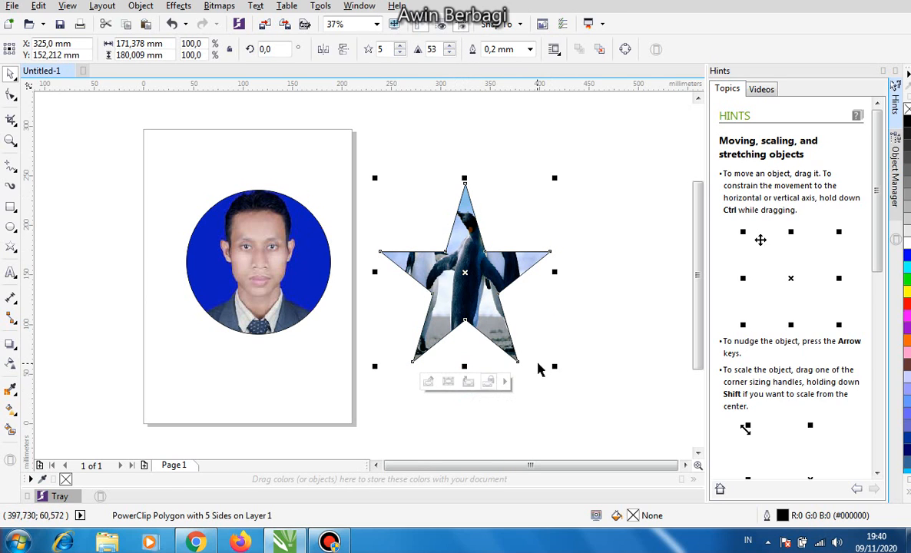
left_click(506, 383)
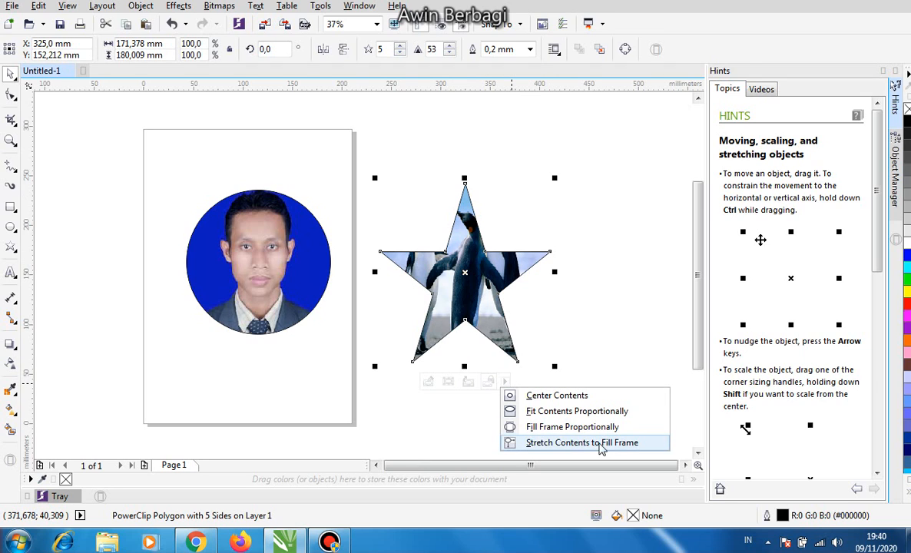
left_click(474, 409)
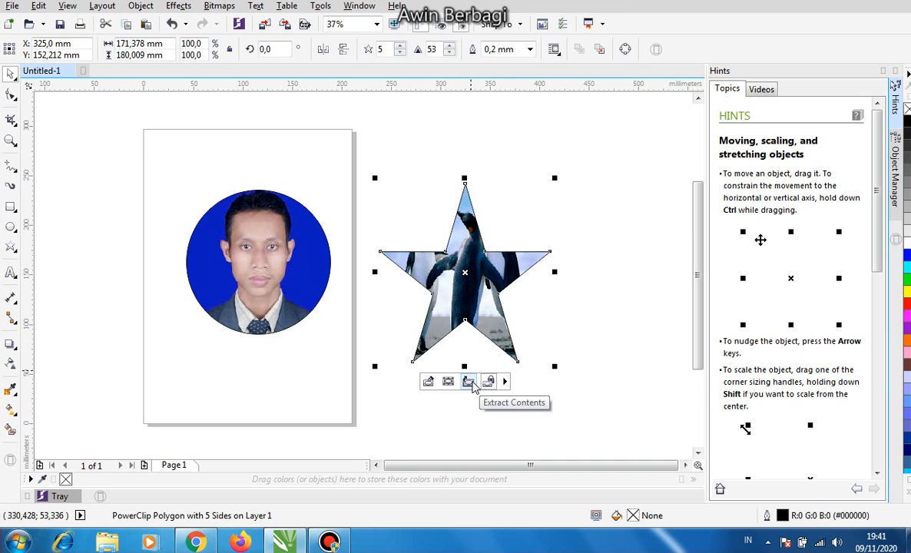
Extract the penguin picture from the star and move it onto the page, then undo the move and the extraction
left_click(470, 381)
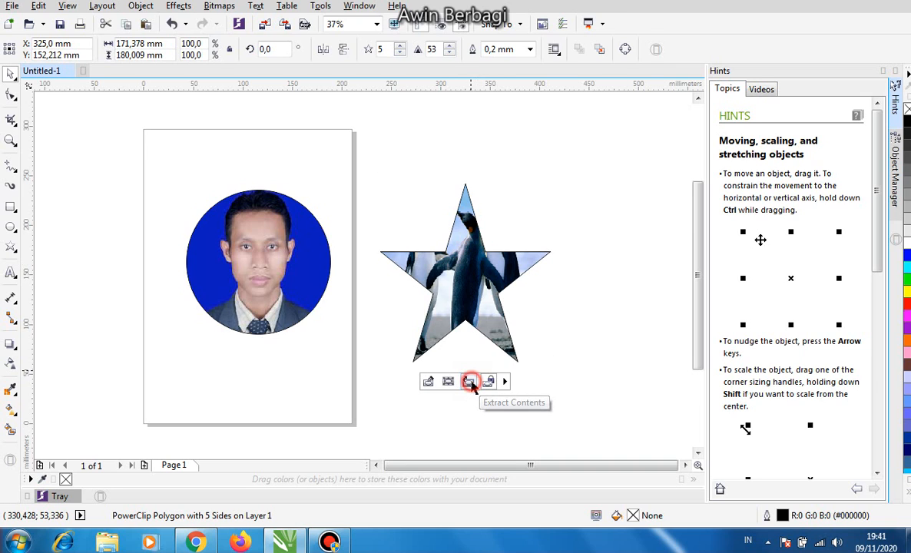
left_click_drag(467, 267, 350, 354)
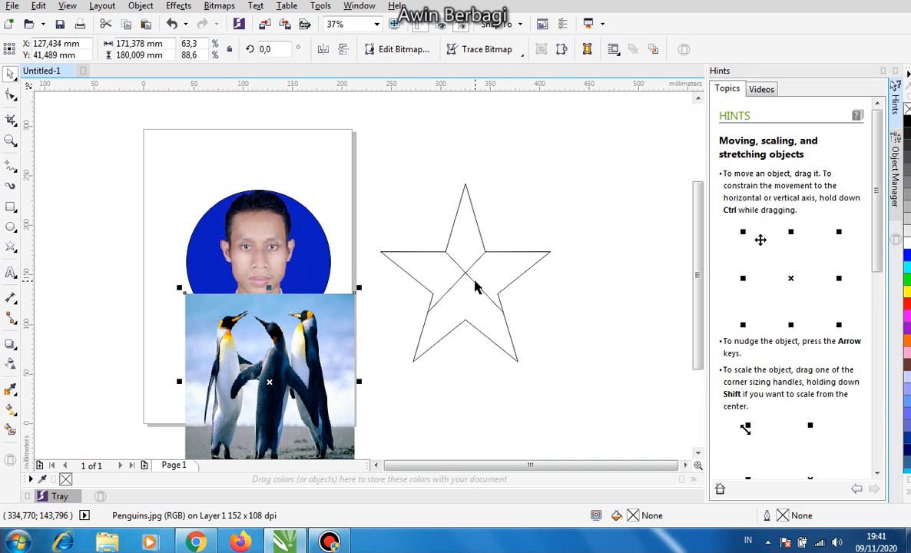
key("ctrl+z")
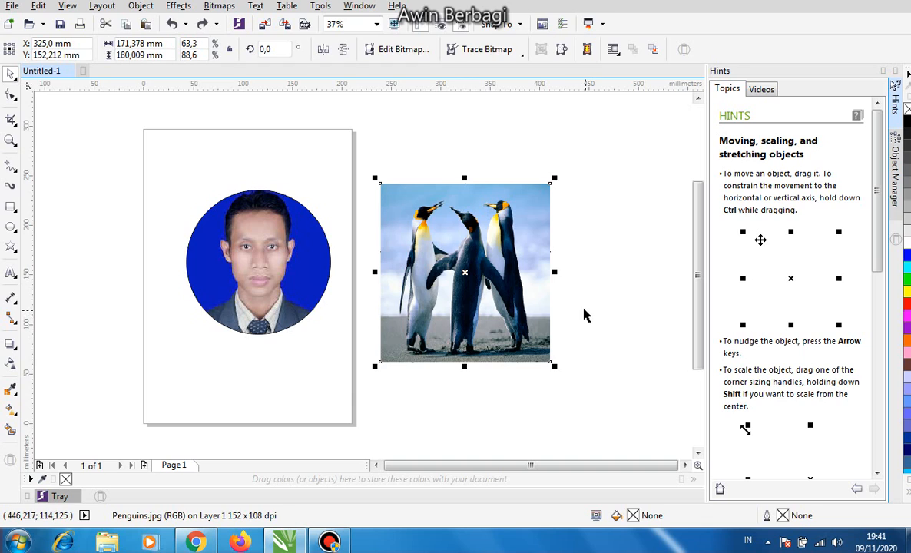
key("ctrl+z")
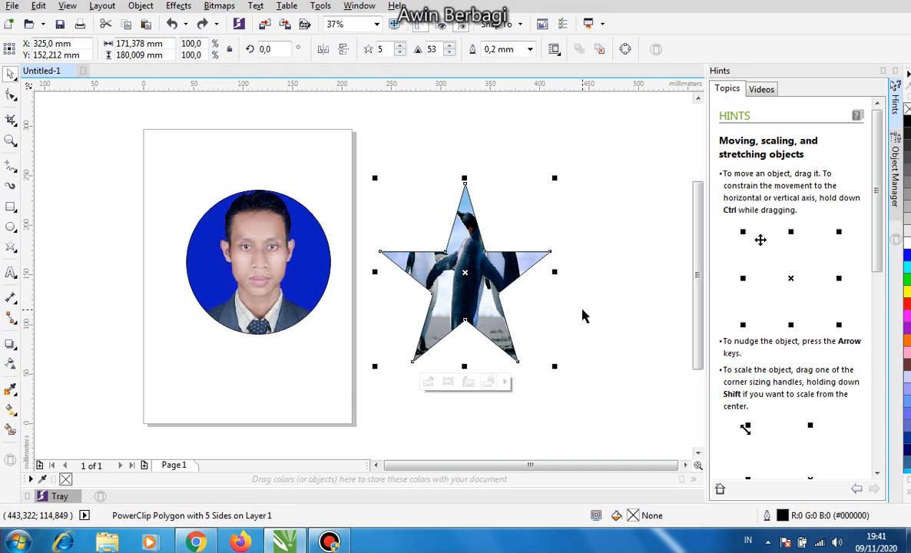
Select the star's PowerClip contents, then move the whole star with its picture about 28 mm right and 31 mm up
left_click(449, 383)
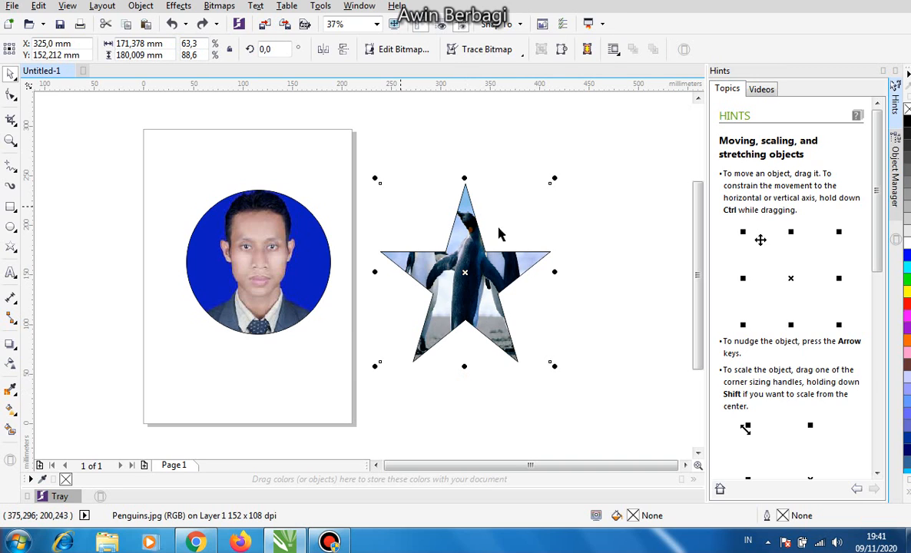
left_click(608, 236)
left_click(470, 273)
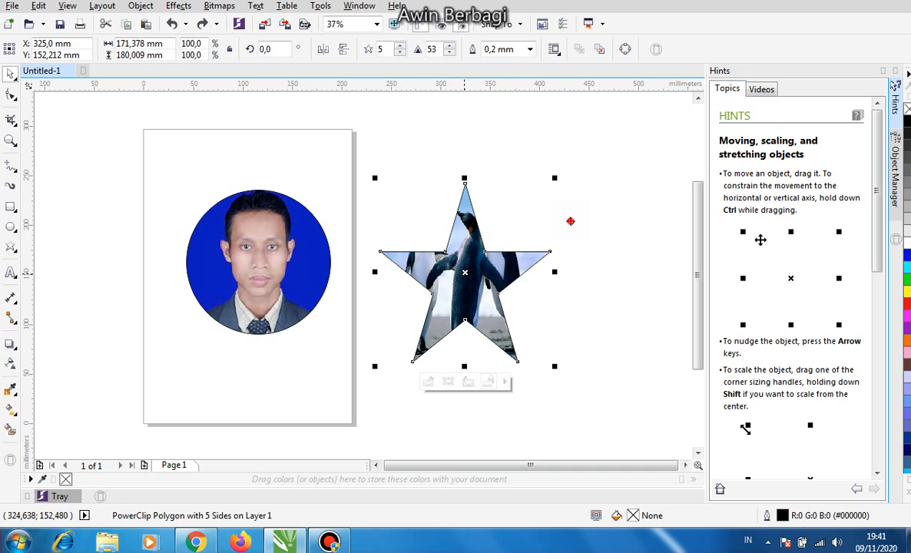
left_click_drag(473, 274, 502, 238)
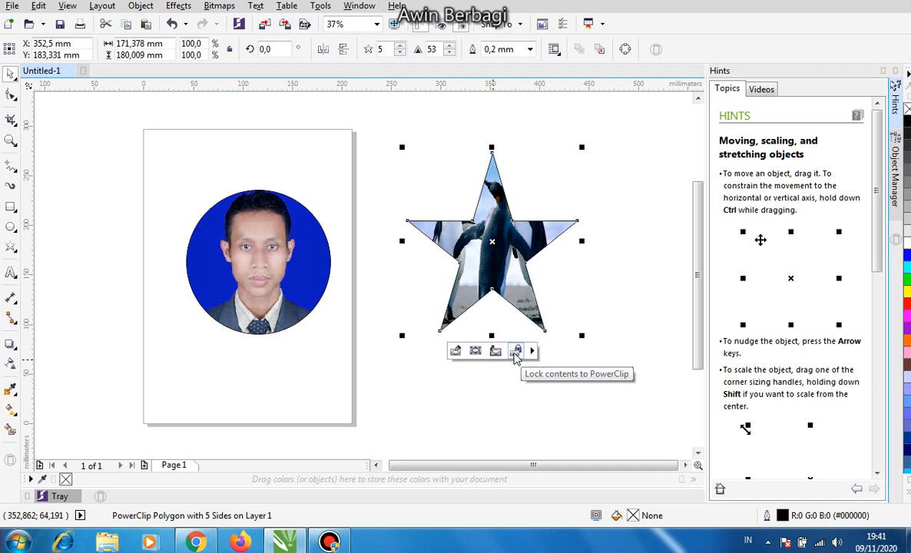
left_click(445, 382)
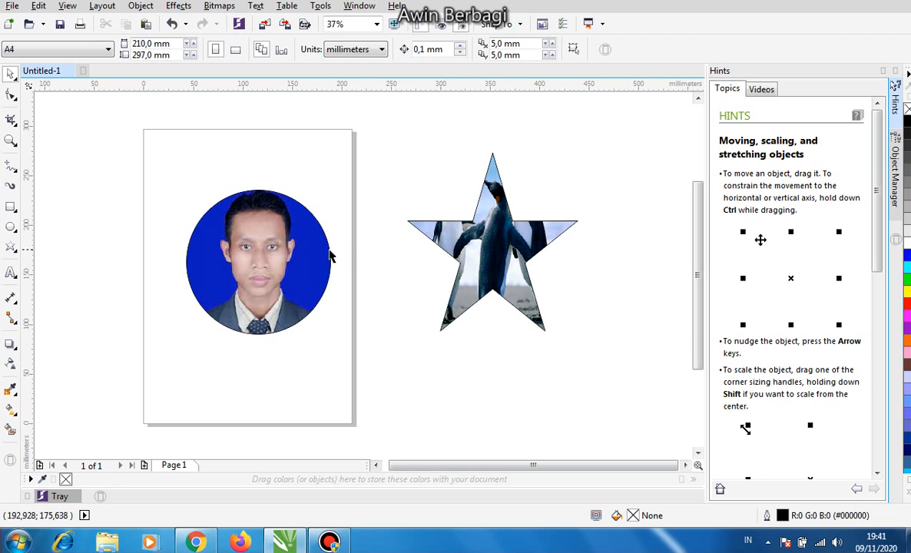
left_click(298, 262)
left_click(485, 302)
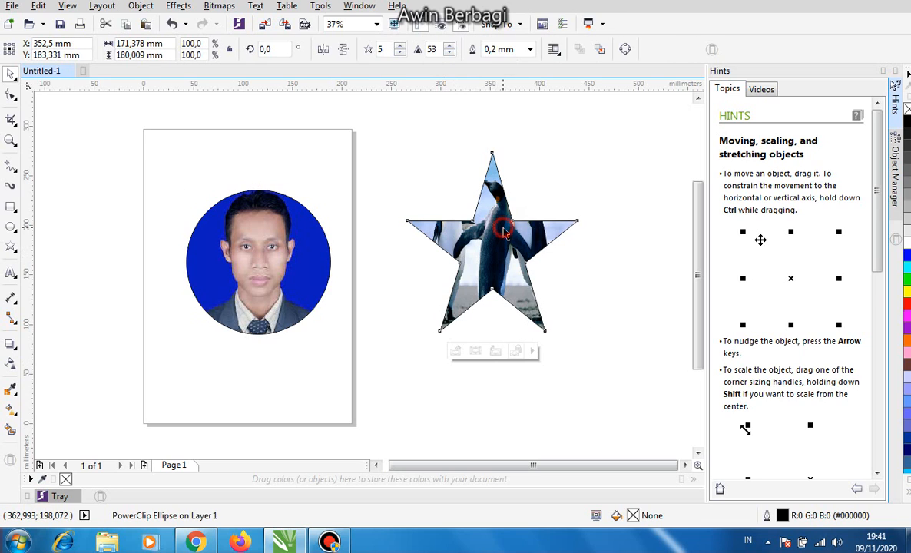
left_click(452, 427)
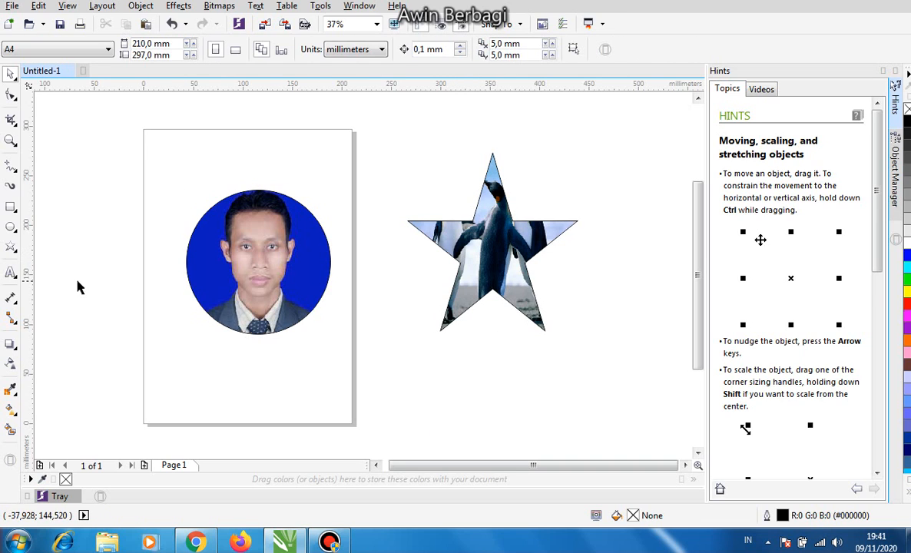
left_click(14, 252)
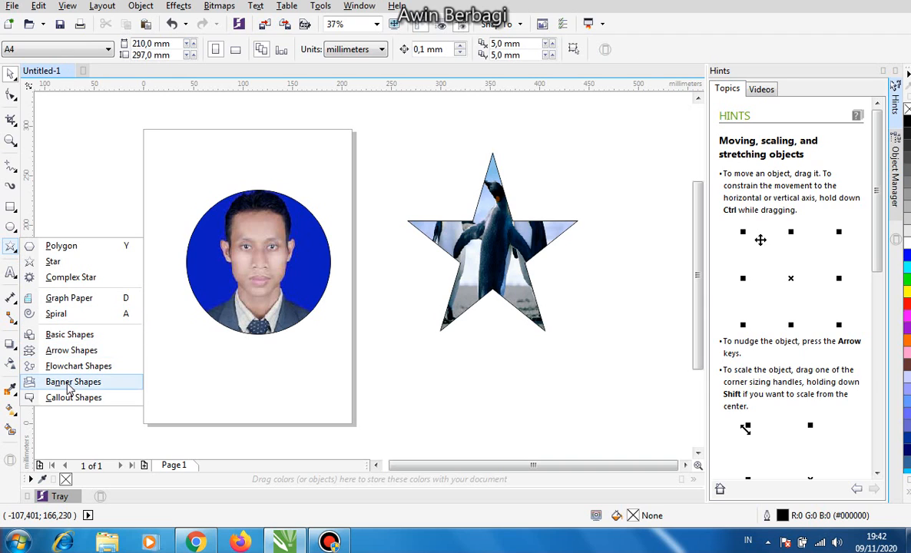
left_click(499, 380)
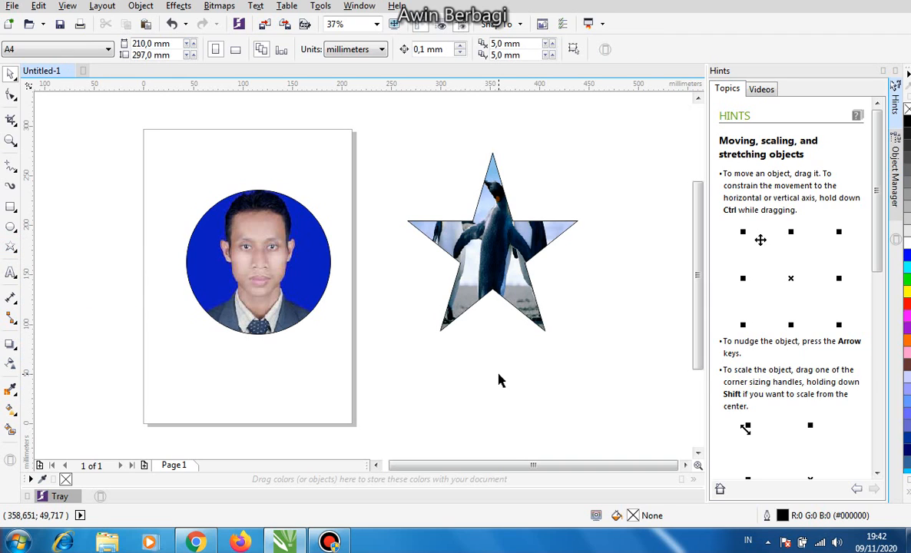